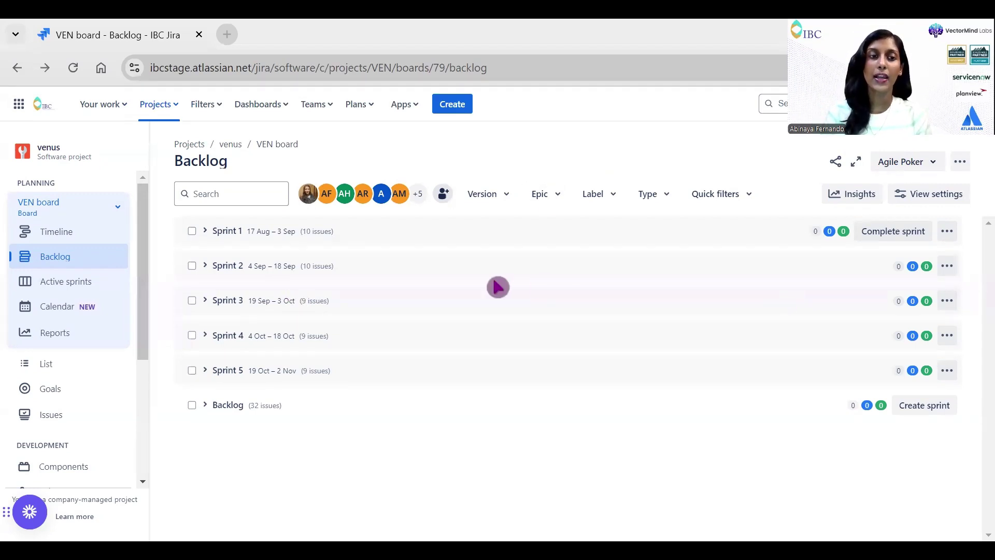
Step: Start a new plan from the Plans menu and name it 'Venus venus'
left_click(366, 109)
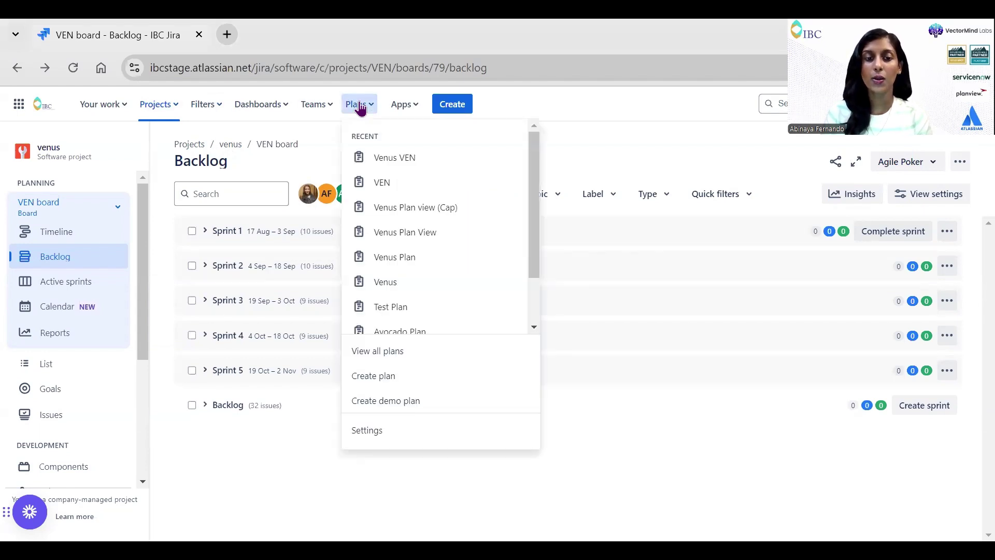
left_click(371, 377)
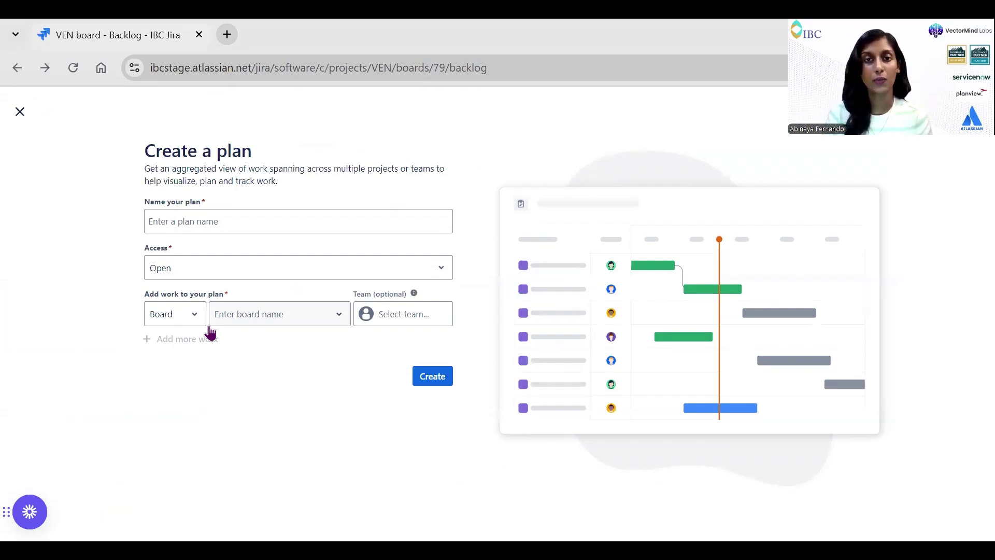
left_click(221, 218)
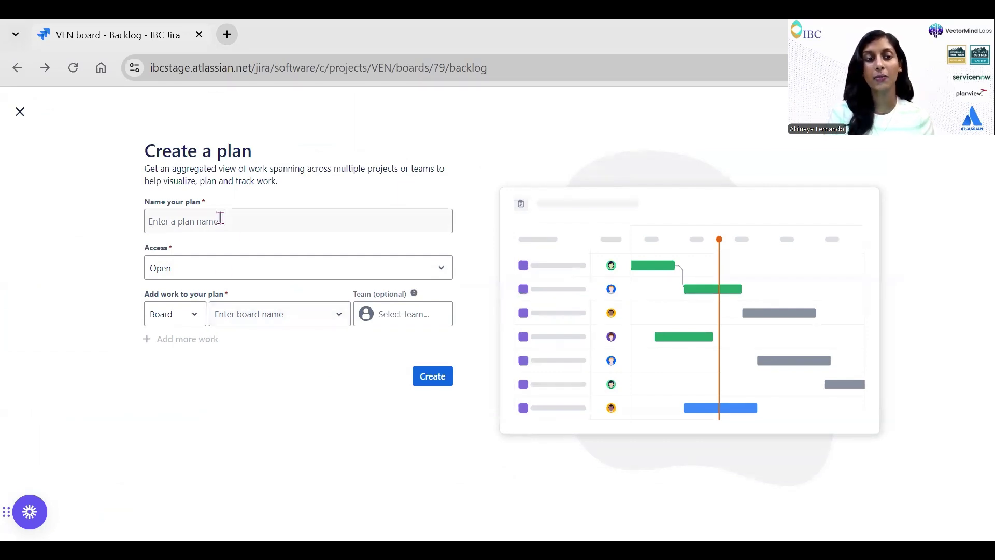
left_click(221, 217)
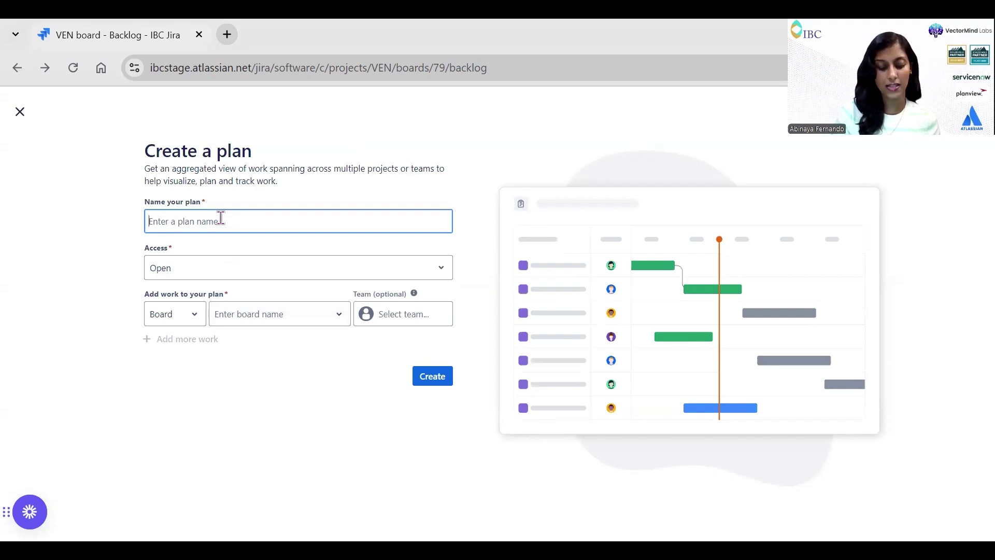
type("Venus vwe")
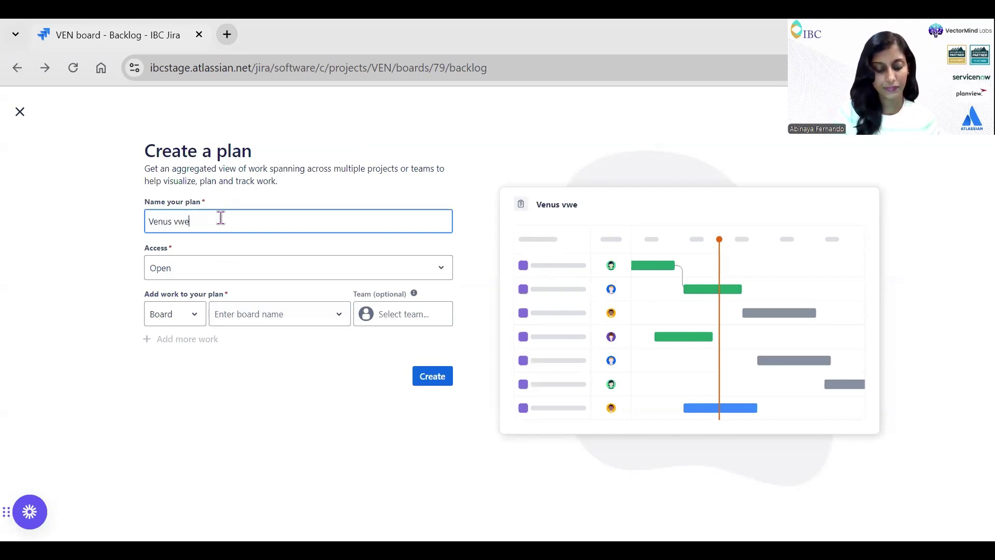
type("nus")
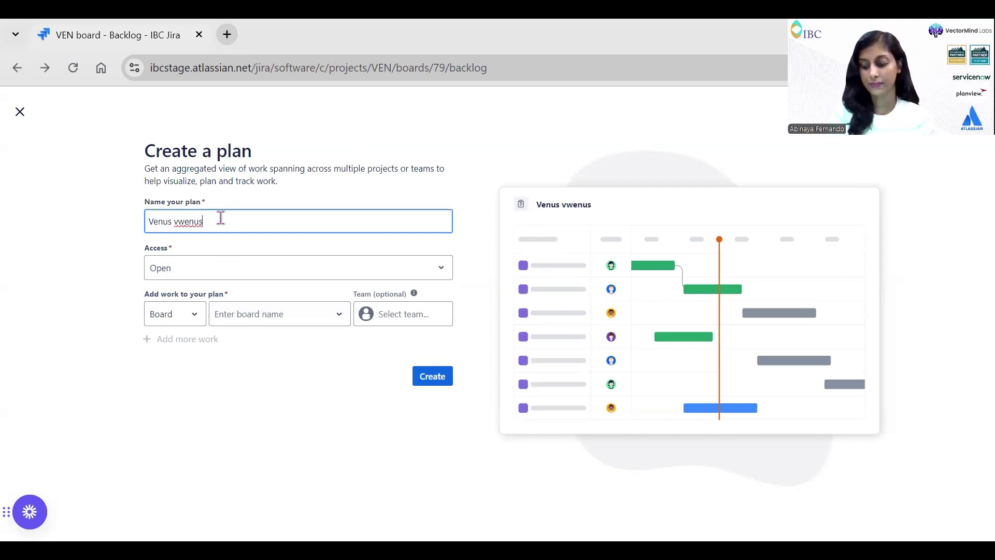
key("BackSpace")
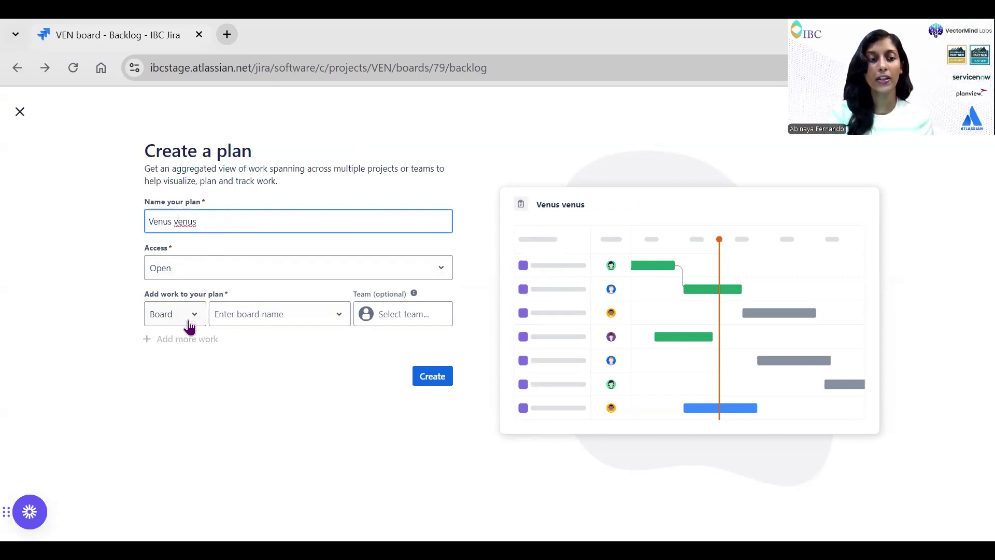
Step: Add Venus Scrum Board as the plan's work source and create the plan
left_click(249, 316)
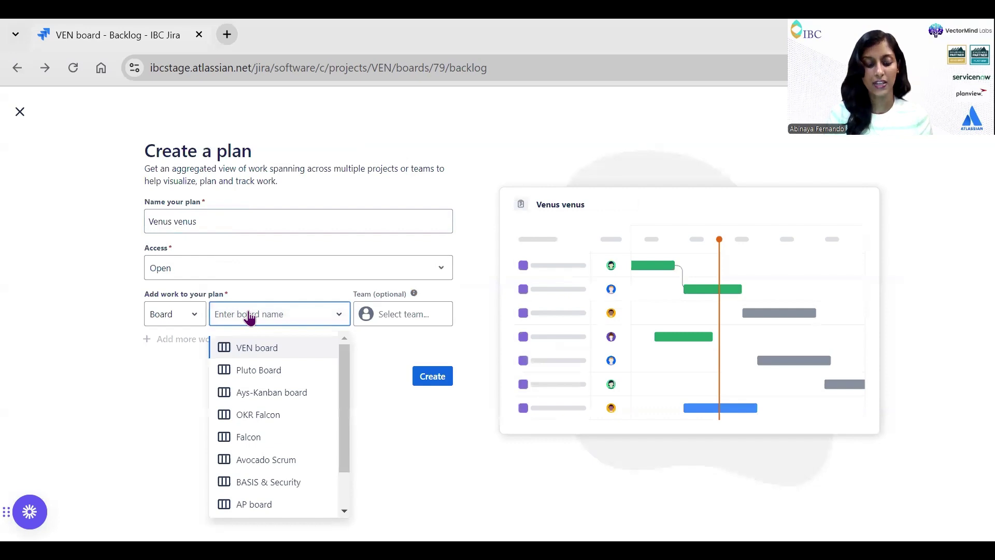
type("venus")
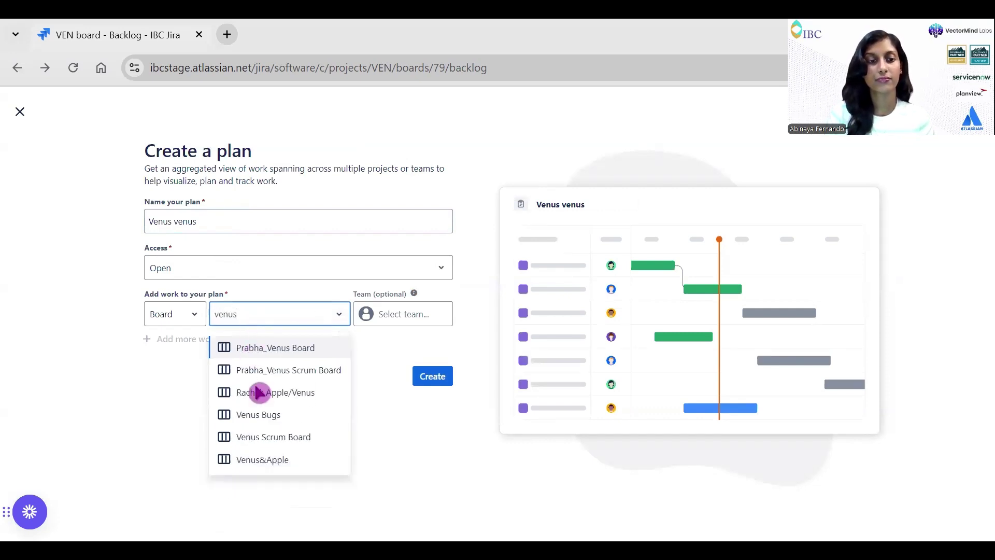
left_click(277, 437)
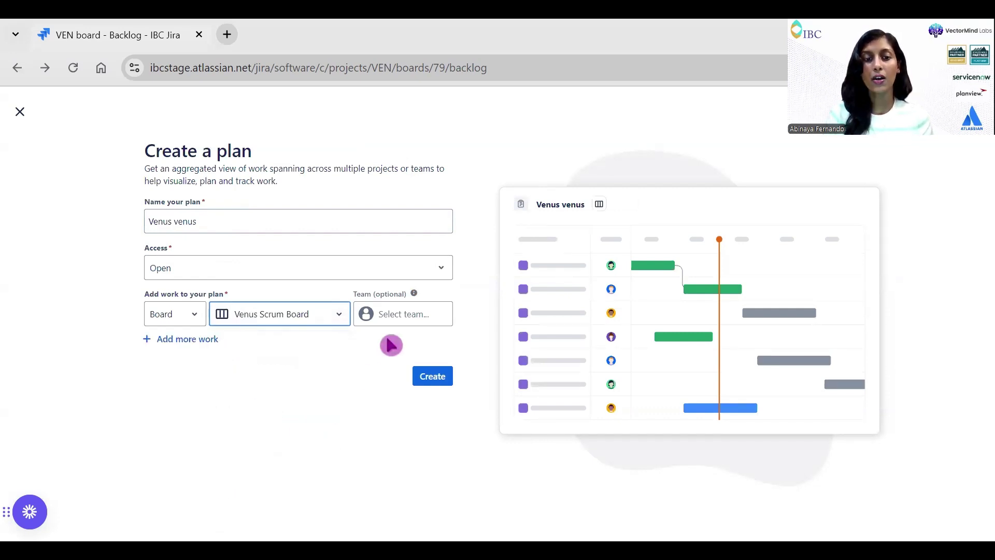
left_click(434, 377)
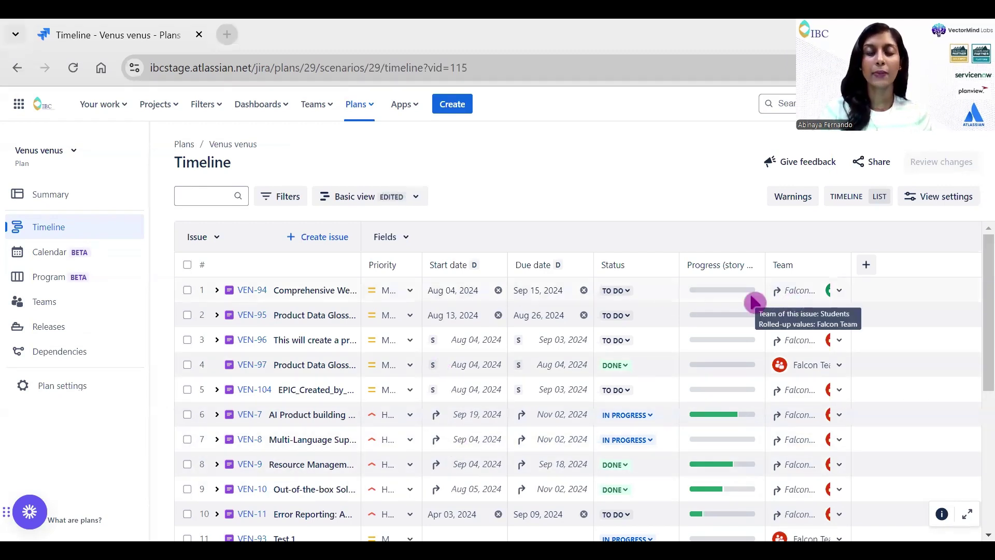
Step: Open the saved views list from the 'Basic view' dropdown
left_click(357, 211)
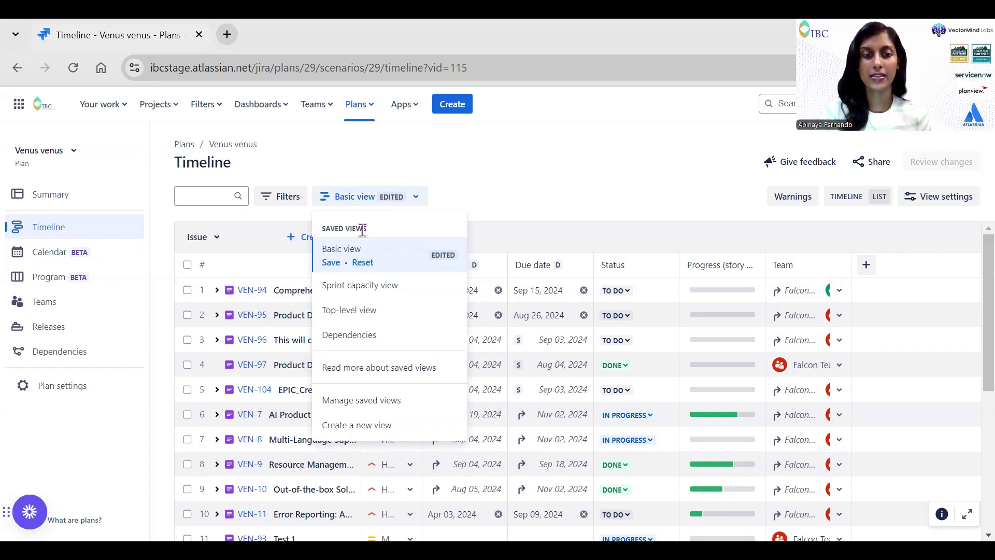
Step: Switch to Sprint capacity view and filter Sprints to all active and all future sprints
left_click(370, 295)
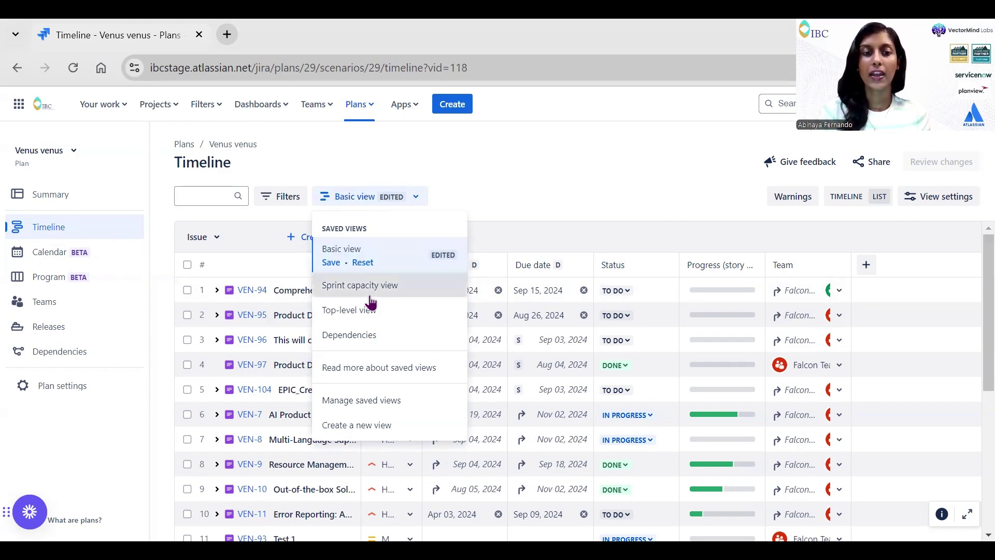
left_click(295, 201)
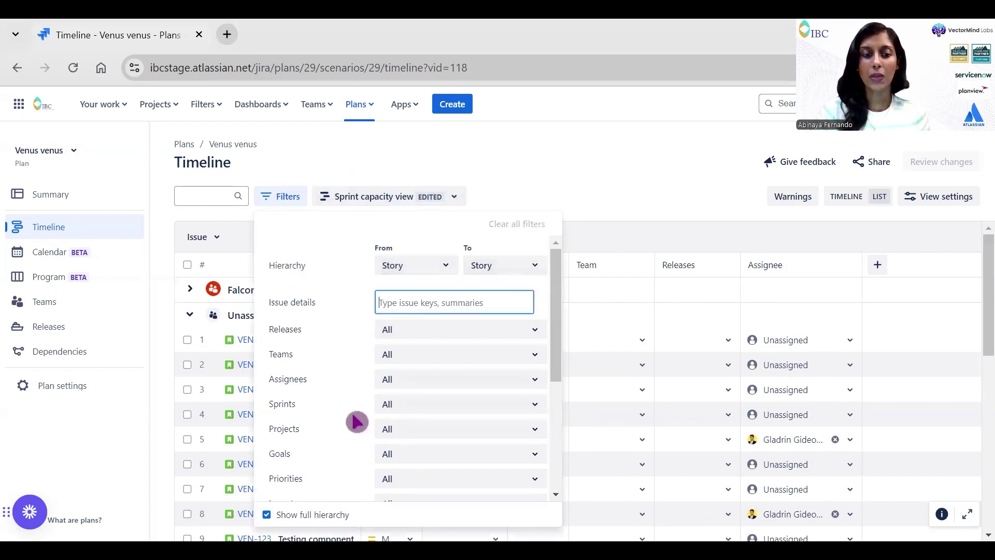
left_click(415, 408)
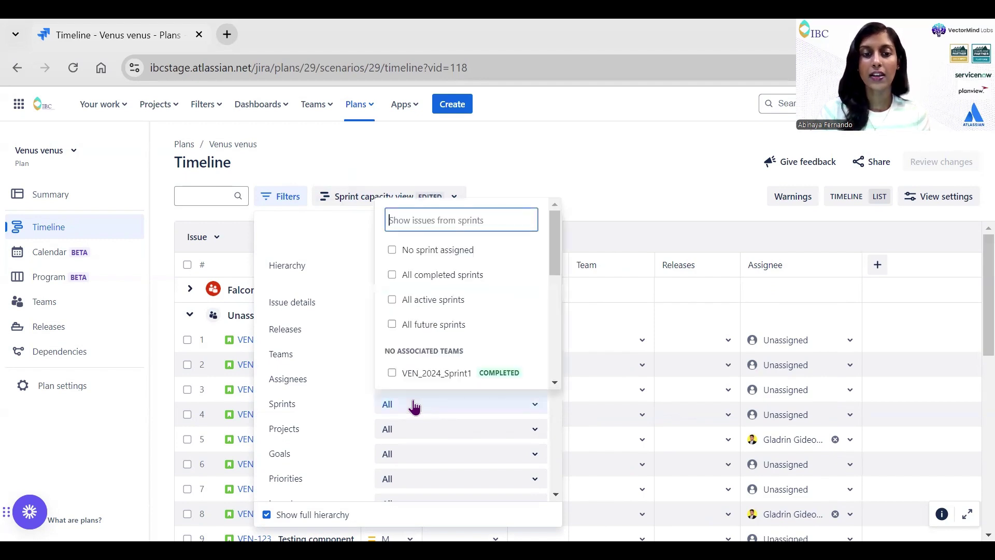
left_click(444, 305)
left_click(442, 347)
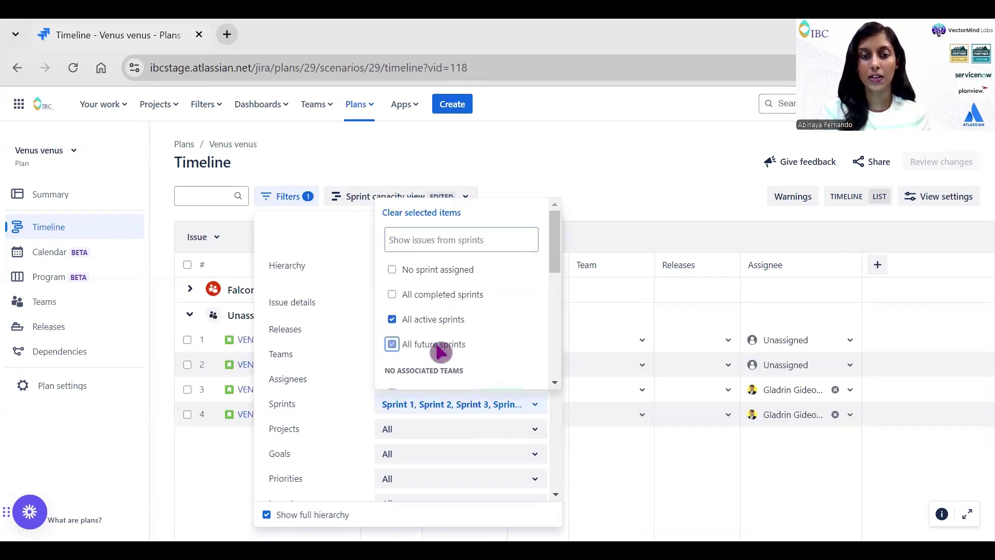
left_click(598, 442)
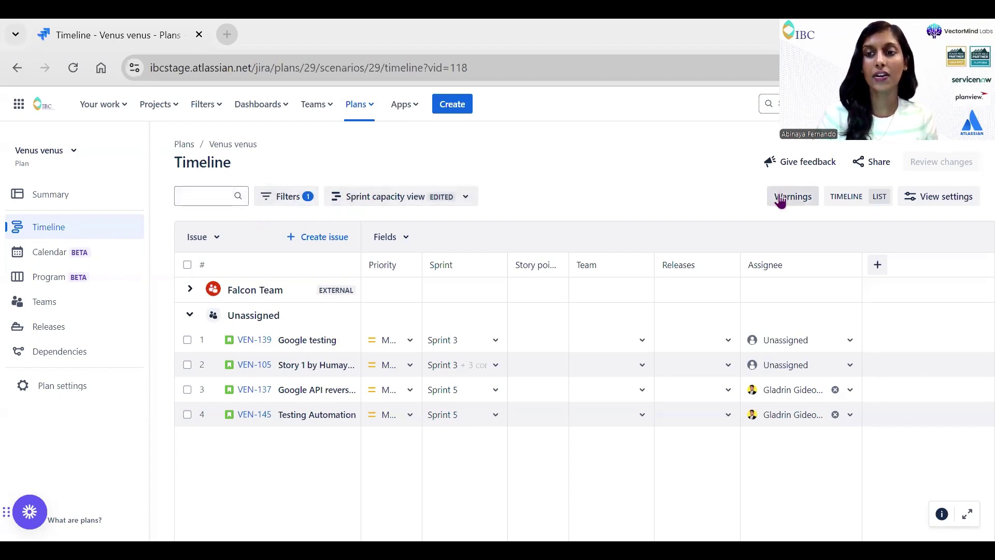
Step: Set View settings Group by to Sprint and turn on the TIMELINE chart
left_click(930, 203)
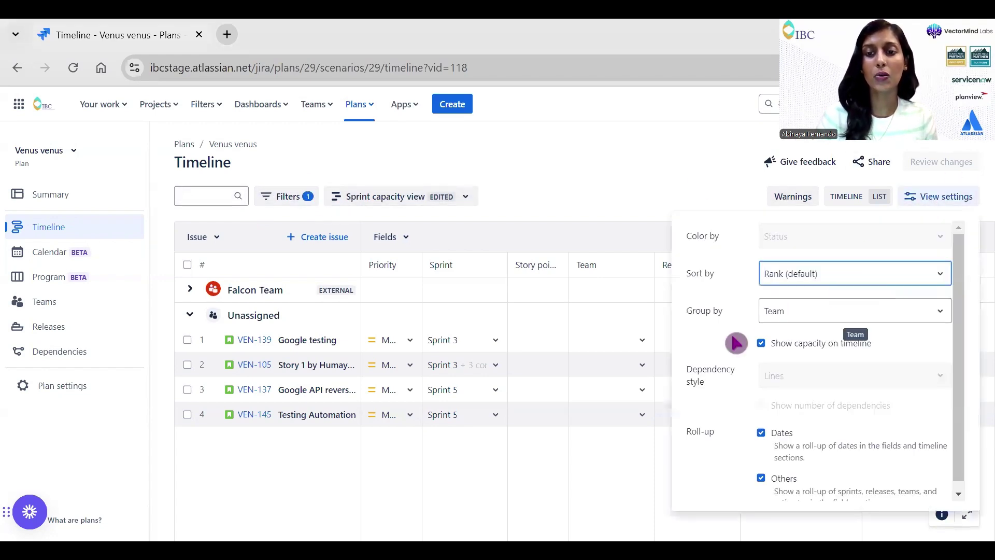
left_click(786, 318)
left_click(801, 510)
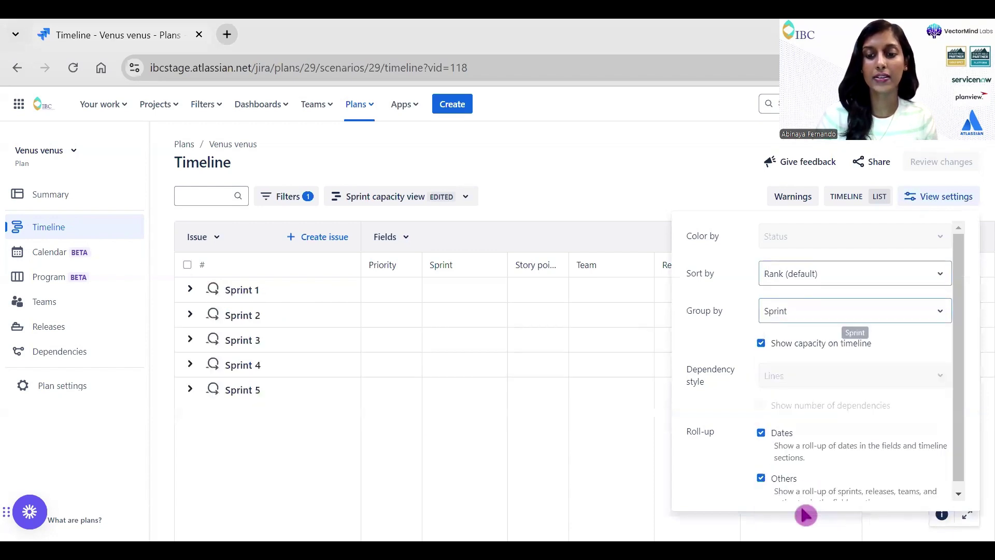
left_click(617, 172)
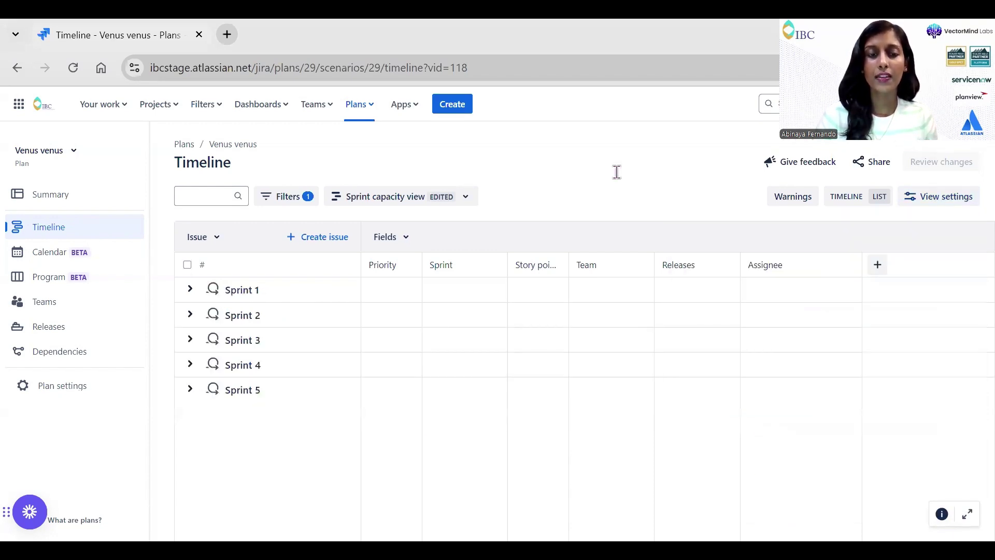
left_click(842, 204)
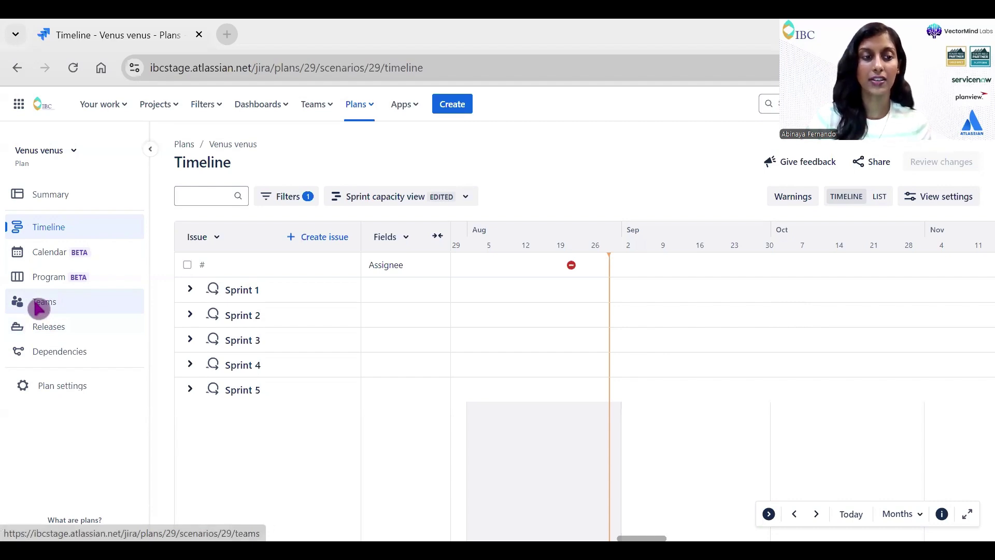
Step: Add the existing Falcon Team to the plan and continue to its Team settings
left_click(38, 306)
left_click(591, 441)
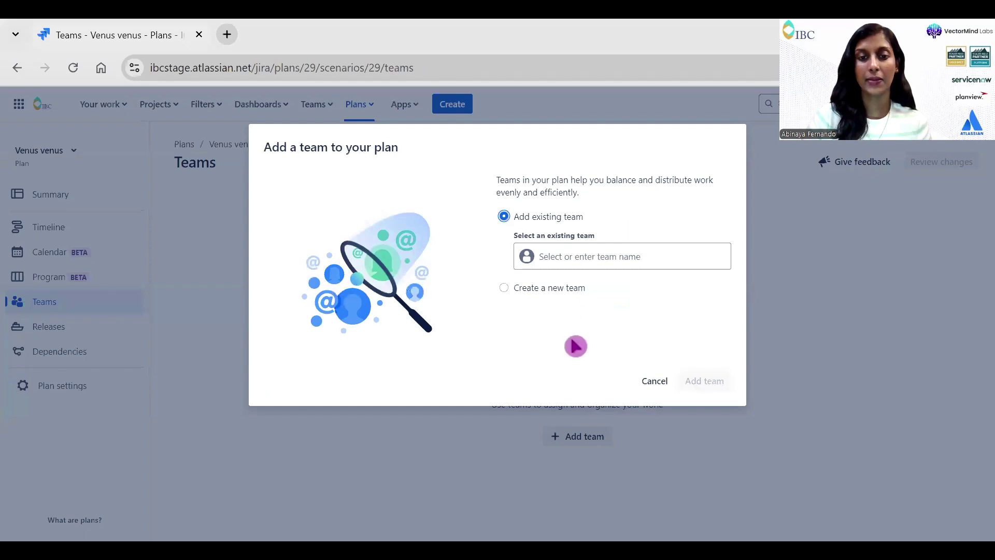
left_click(562, 258)
type("fa")
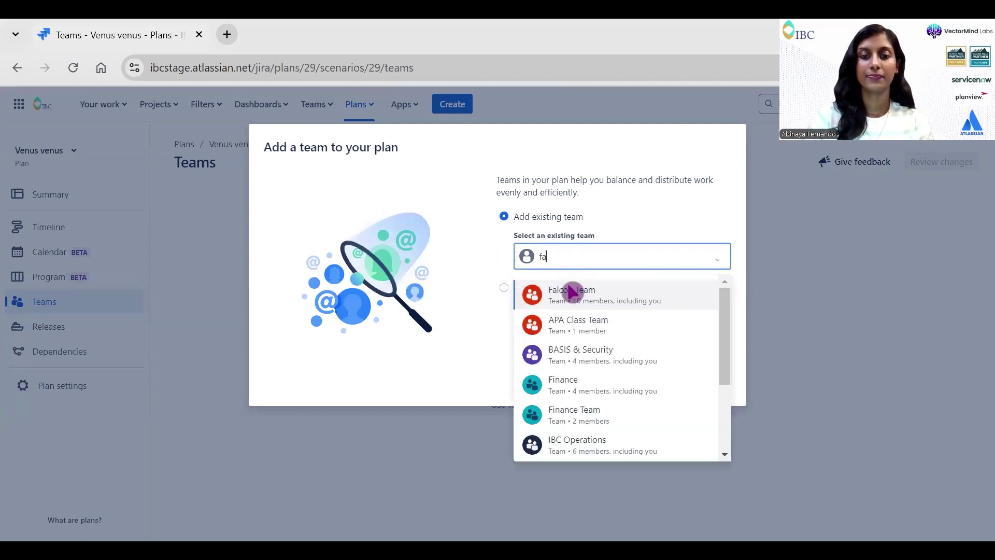
left_click(571, 298)
left_click(696, 380)
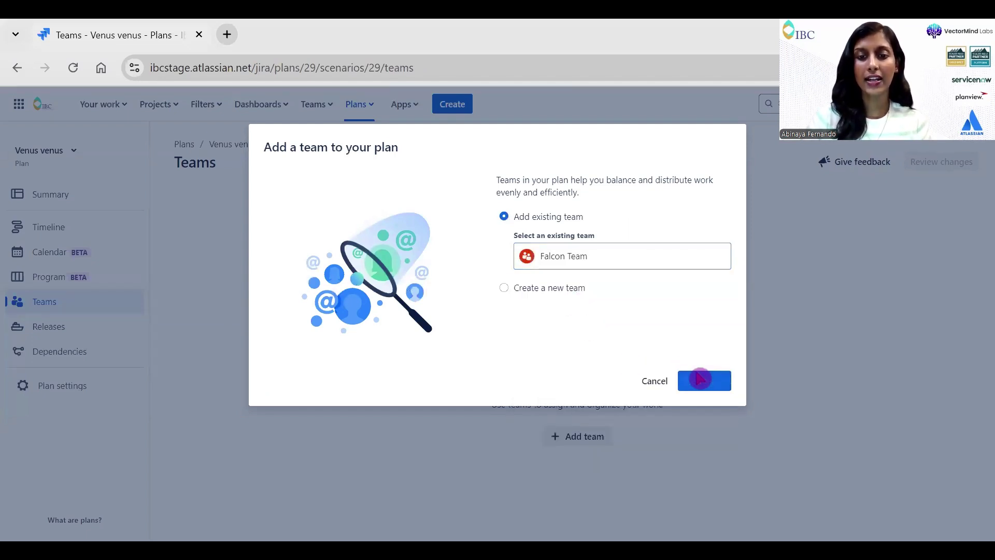
left_click(698, 384)
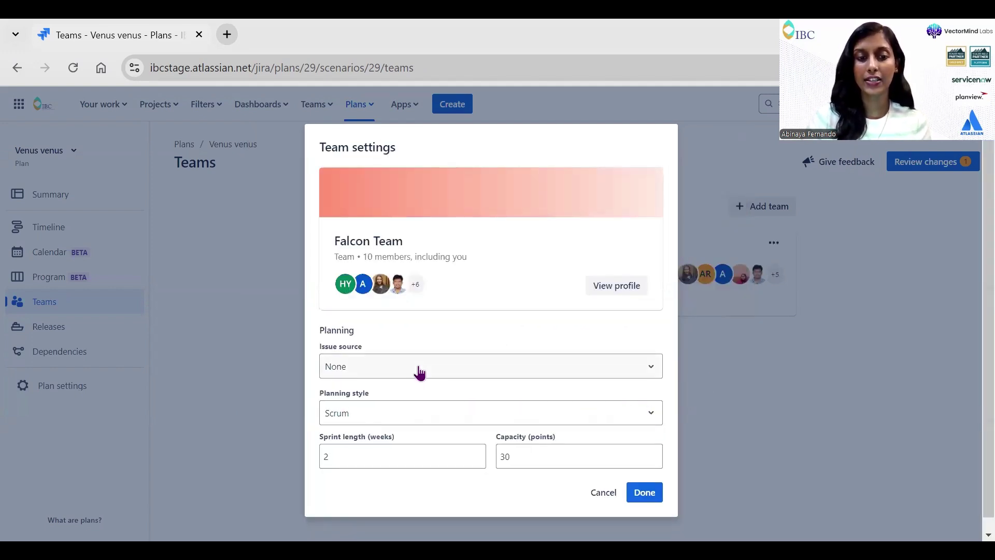
Step: Set Falcon Team's issue source to Venus Scrum Board and its capacity from 30 to 50
left_click(419, 373)
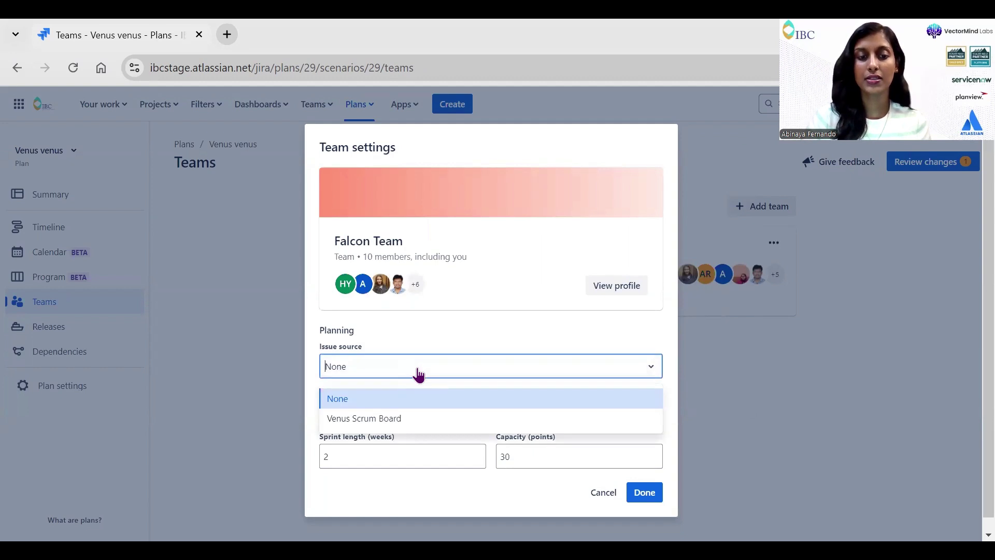
left_click(344, 419)
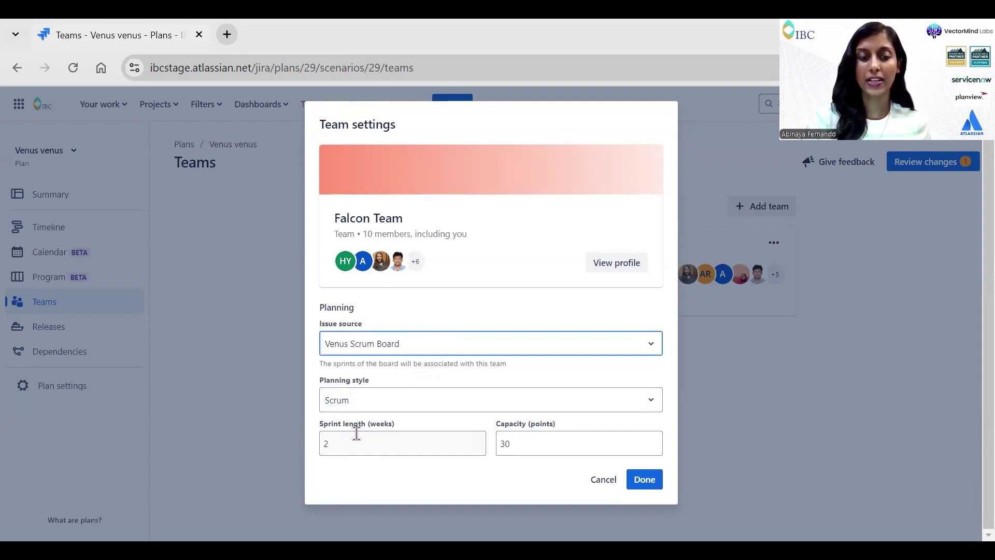
key("Tab")
key("Tab")
key("Tab")
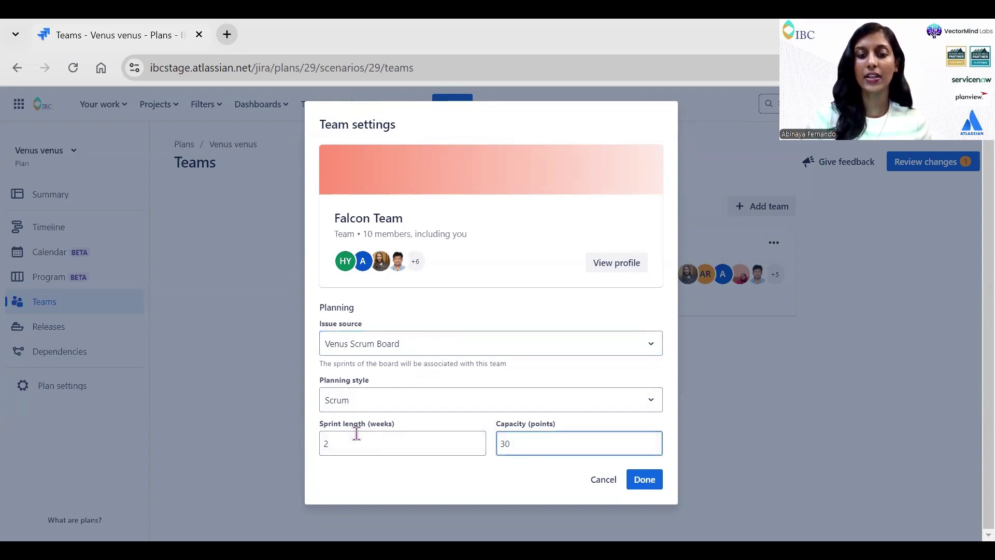
key("BackSpace")
key("BackSpace")
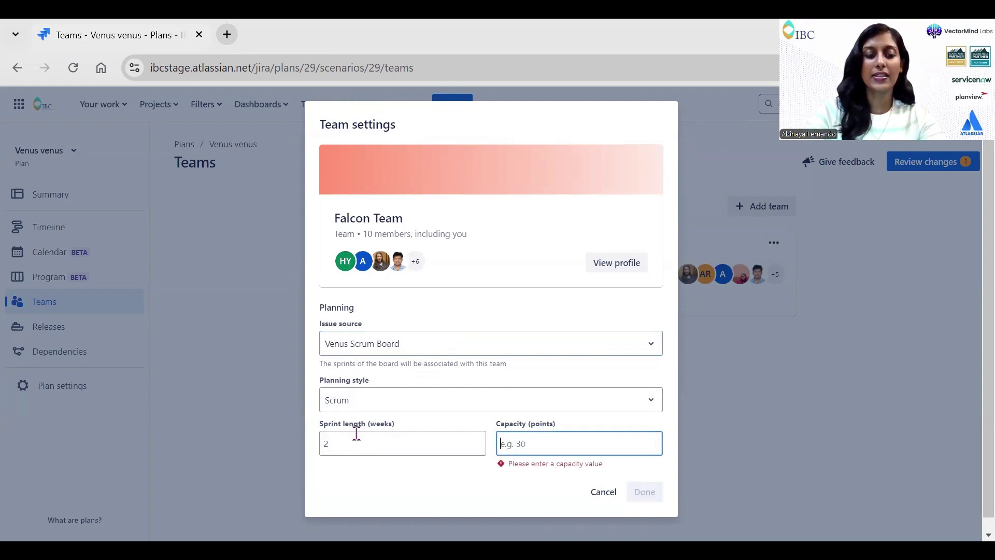
type("50")
key("Escape")
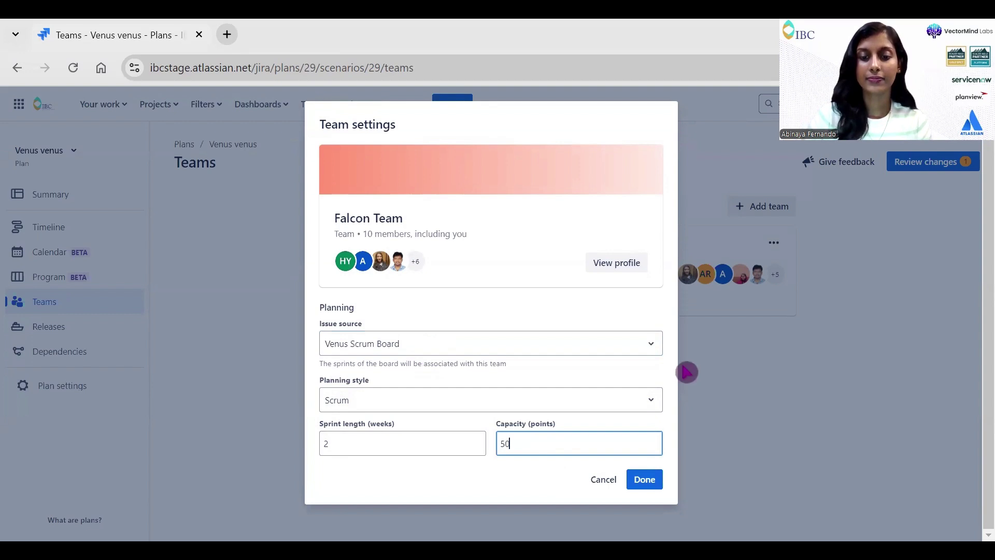
Step: Save the team settings and show the plan timeline in full screen
left_click(645, 478)
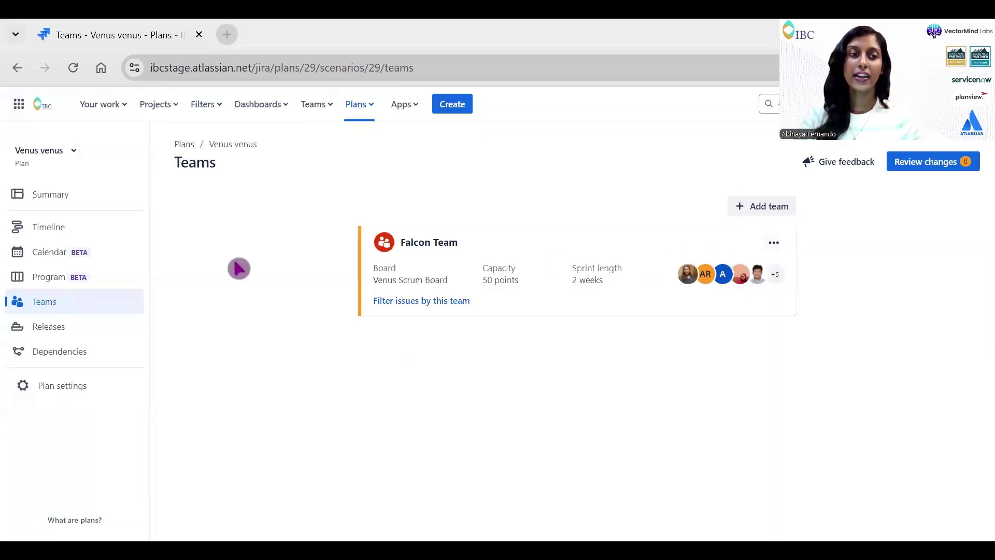
left_click(57, 241)
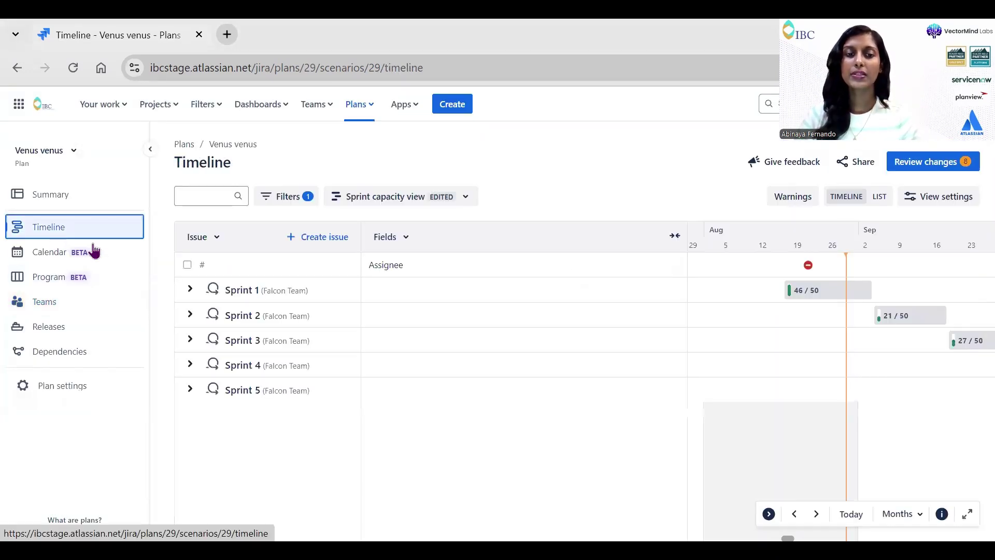
left_click(966, 516)
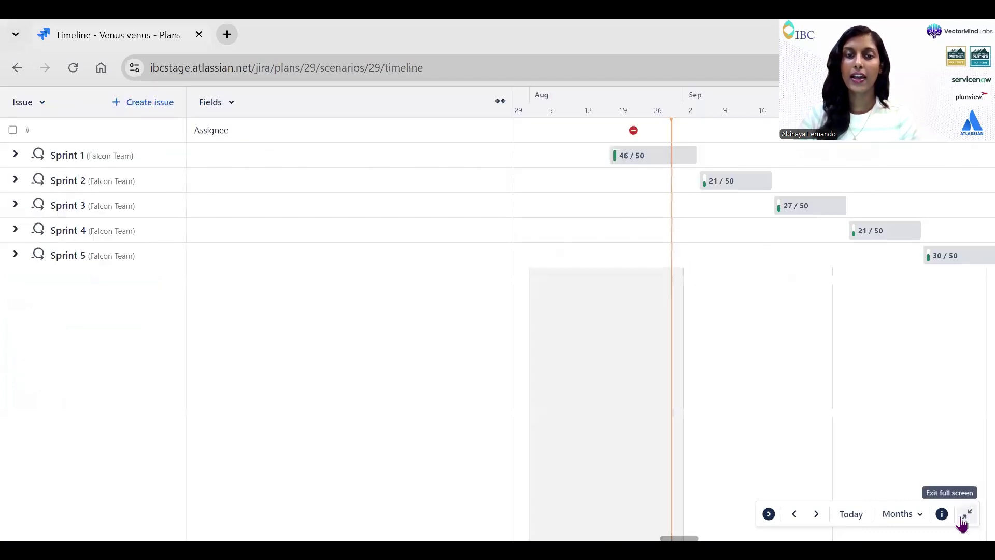
Step: Add Story points, Priority and Status columns to the timeline
left_click(222, 104)
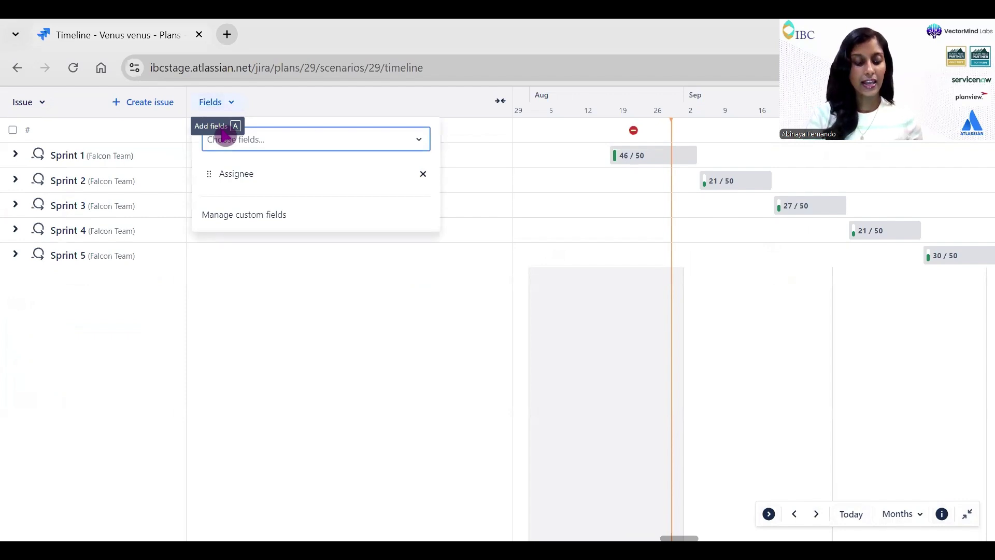
type("sto")
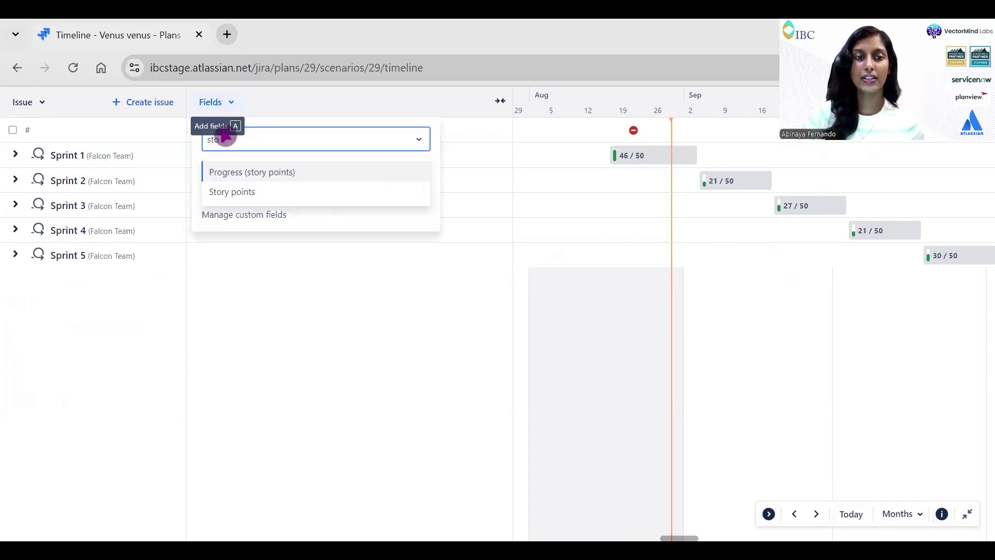
left_click(294, 193)
left_click(253, 141)
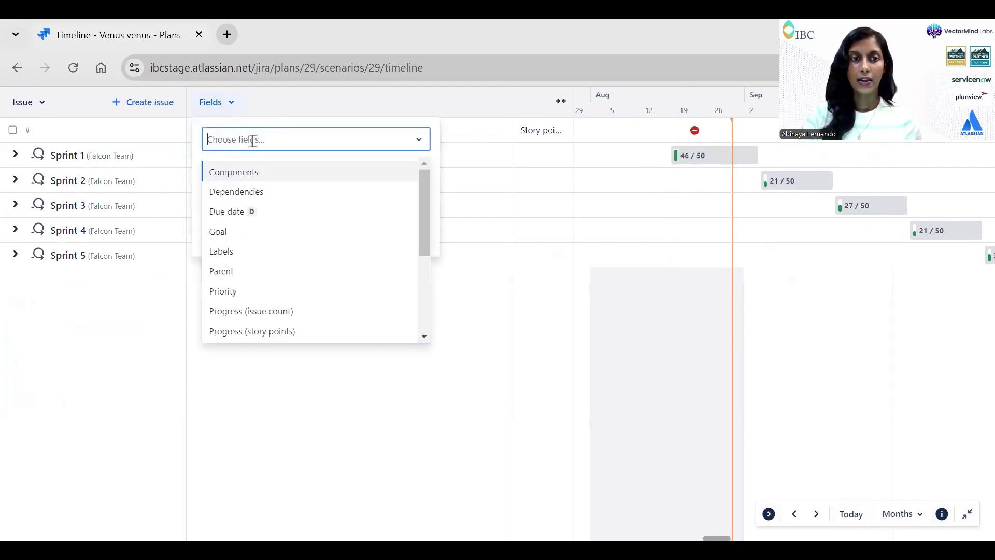
type("pr")
left_click(255, 170)
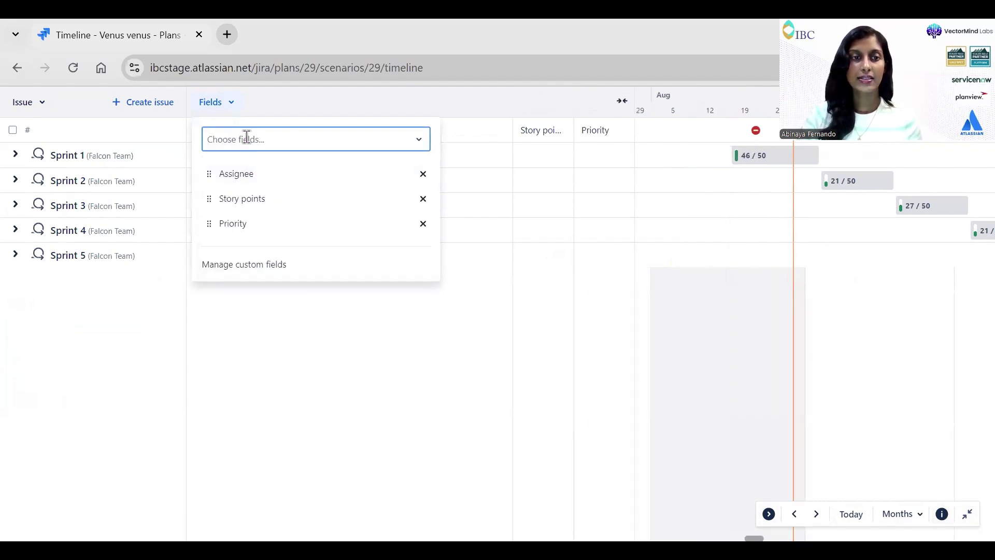
left_click(247, 137)
type("st")
left_click(244, 211)
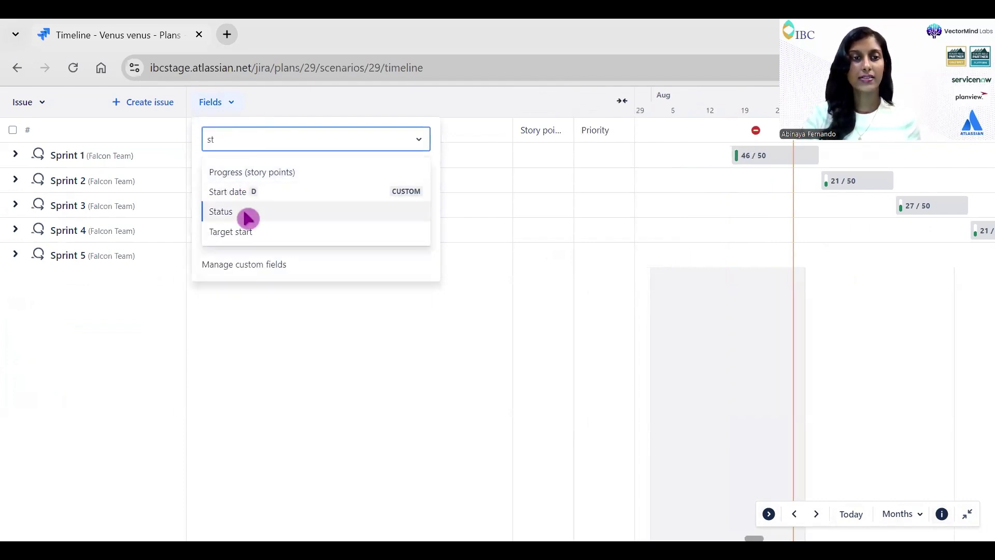
Step: Add the Components column and narrow the Assignee column so Sprint 5 shows
left_click(245, 138)
left_click(247, 169)
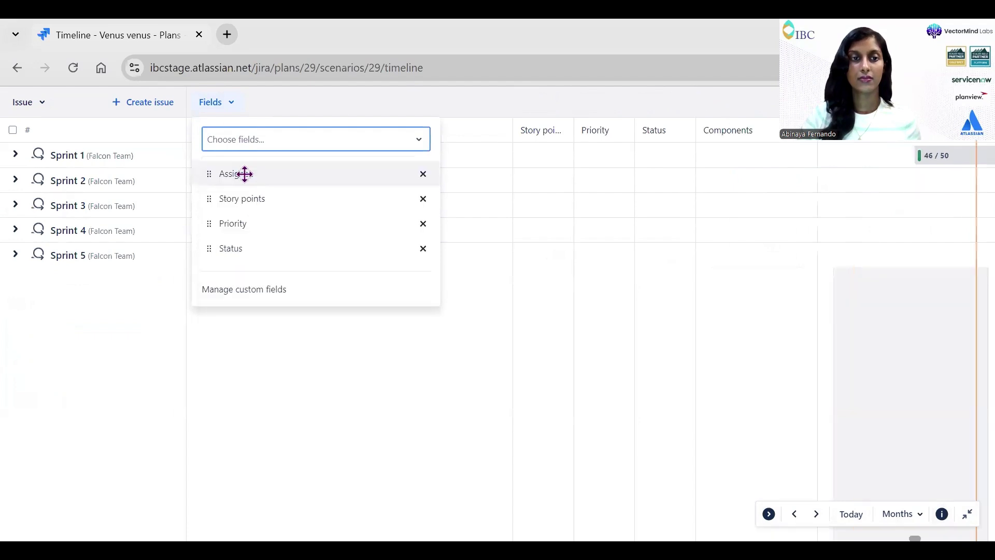
left_click(339, 357)
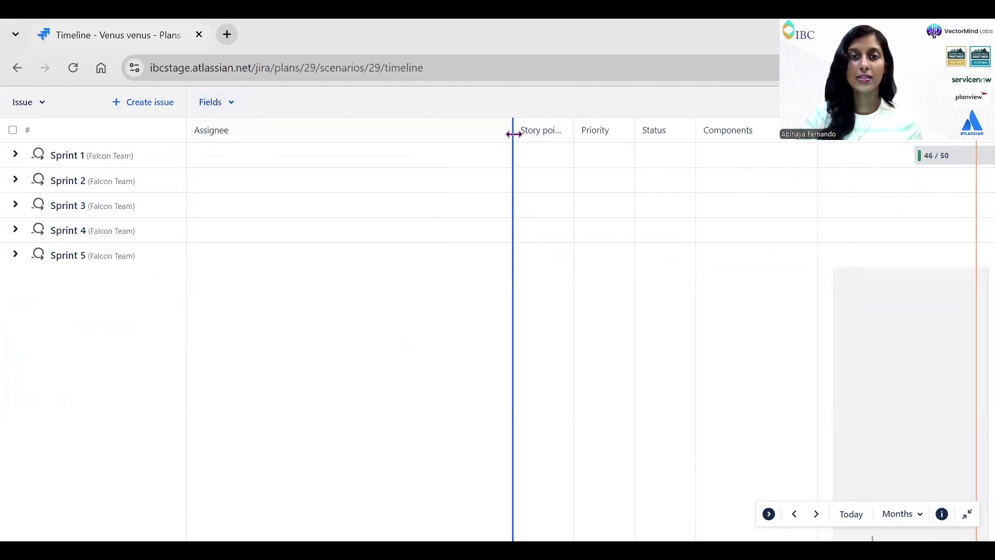
left_click_drag(512, 133, 265, 135)
left_click_drag(585, 138, 515, 138)
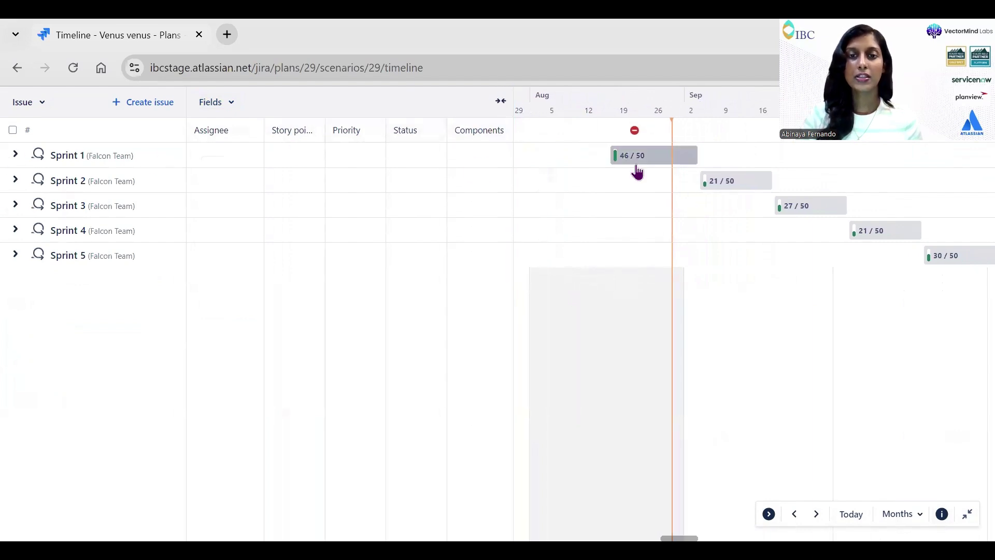
Step: Open Sprint 1's details from its timeline bar and make its 50-point capacity editable
left_click(656, 165)
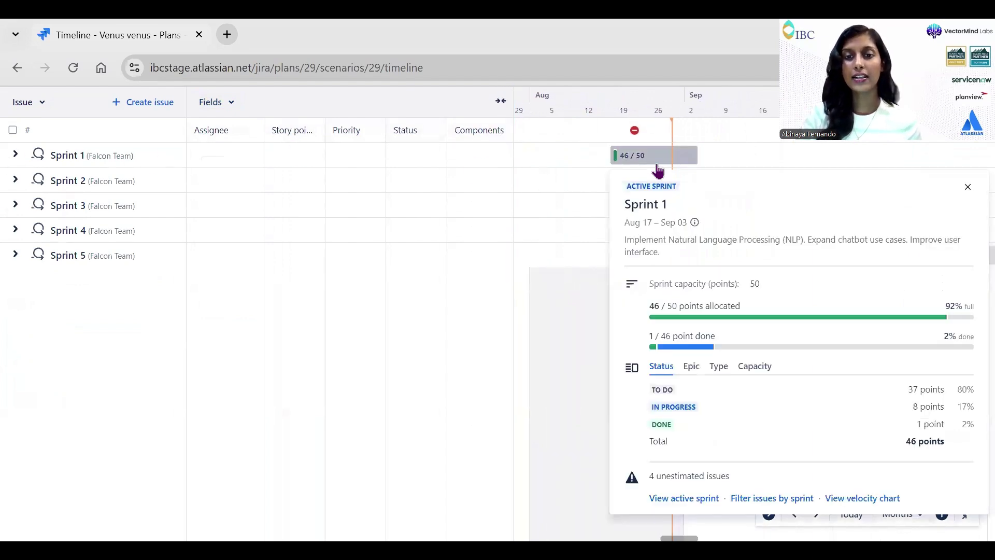
left_click(662, 197)
left_click(674, 216)
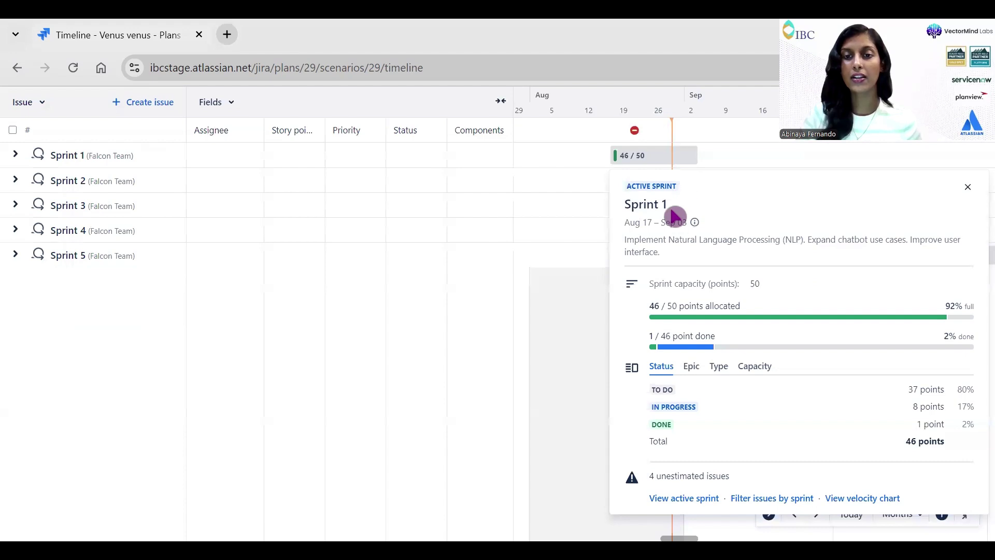
mouse_move(624, 223)
left_mouse_down()
mouse_move(687, 224)
mouse_move(627, 242)
left_mouse_up()
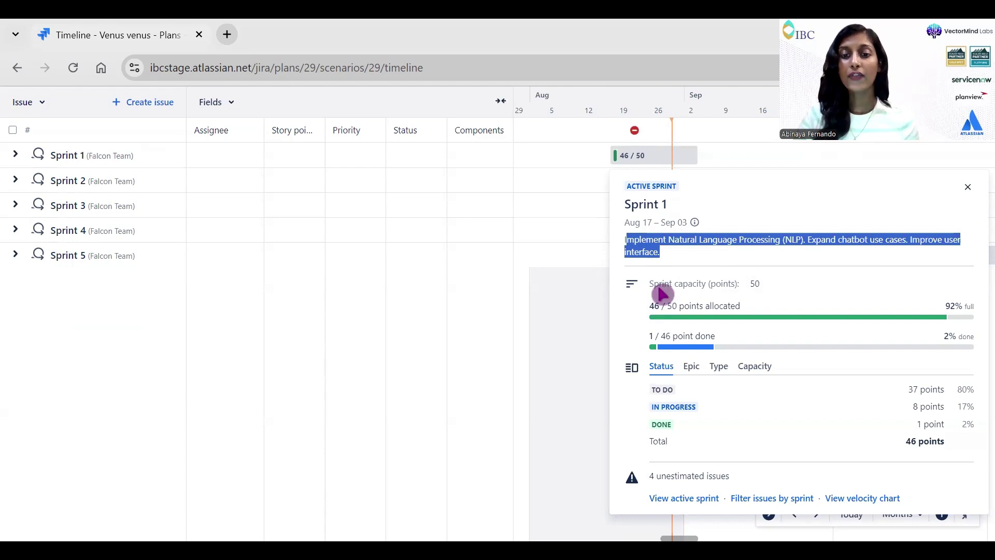
left_click_drag(660, 289, 700, 284)
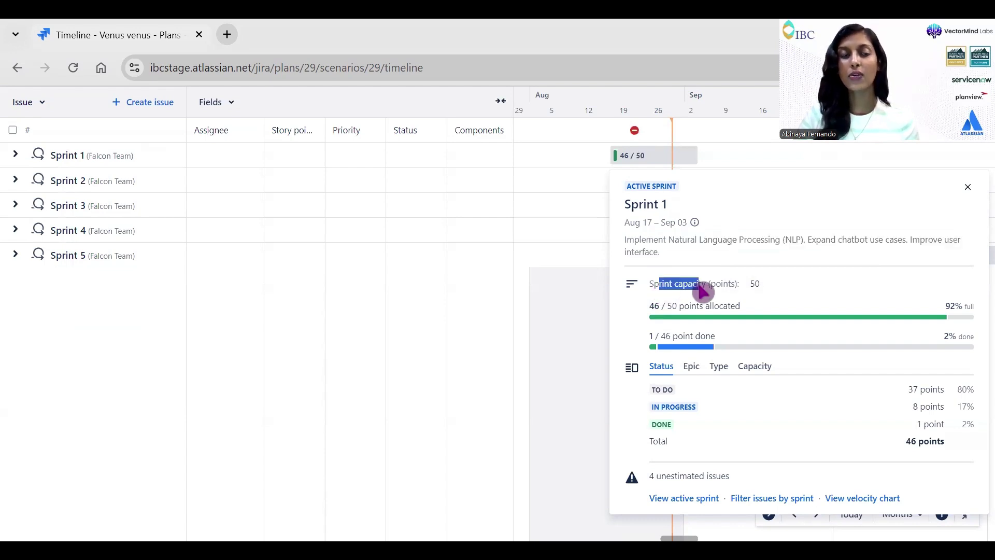
left_click(758, 288)
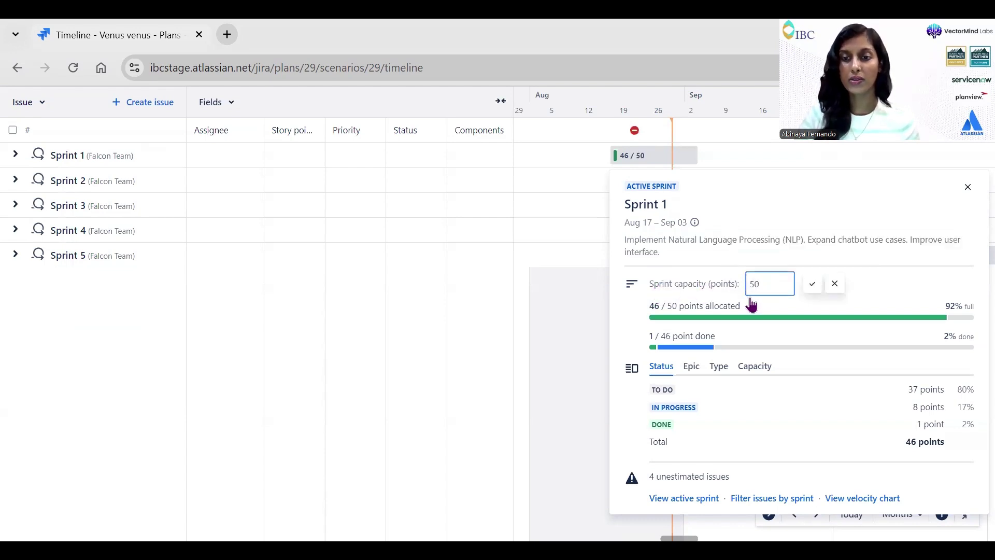
left_click(865, 291)
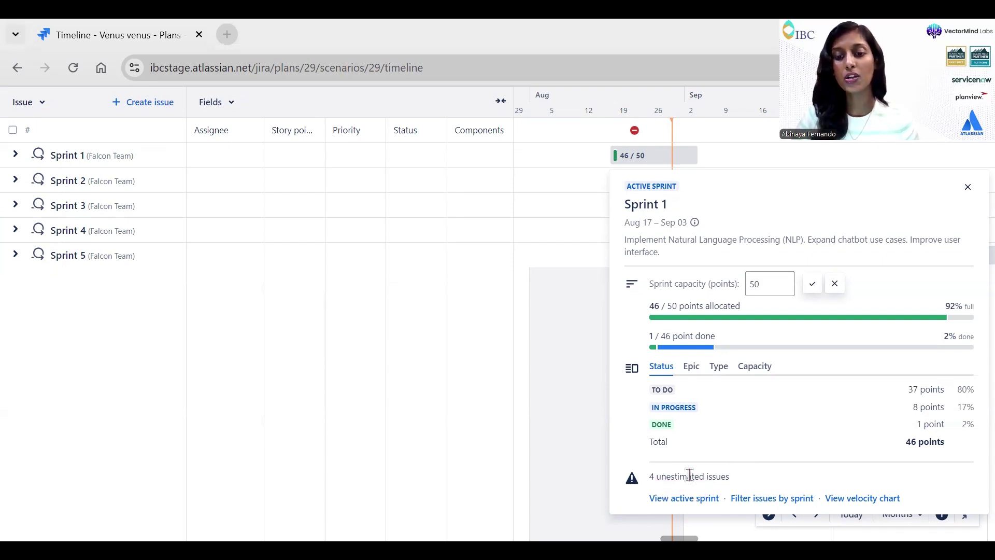
Step: Review Sprint 1's work by epic, type and issue points, then confirm capacity 50
left_click(685, 370)
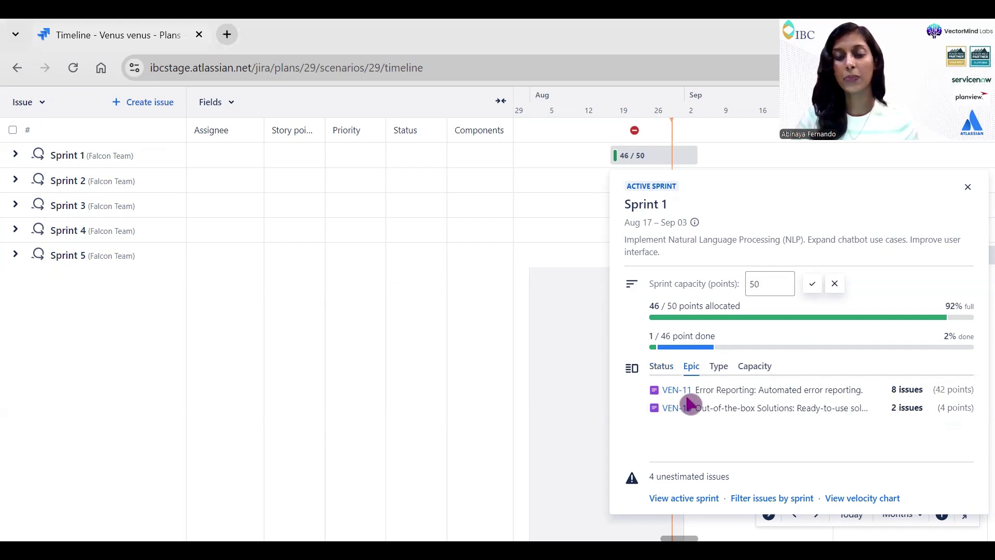
left_click(718, 368)
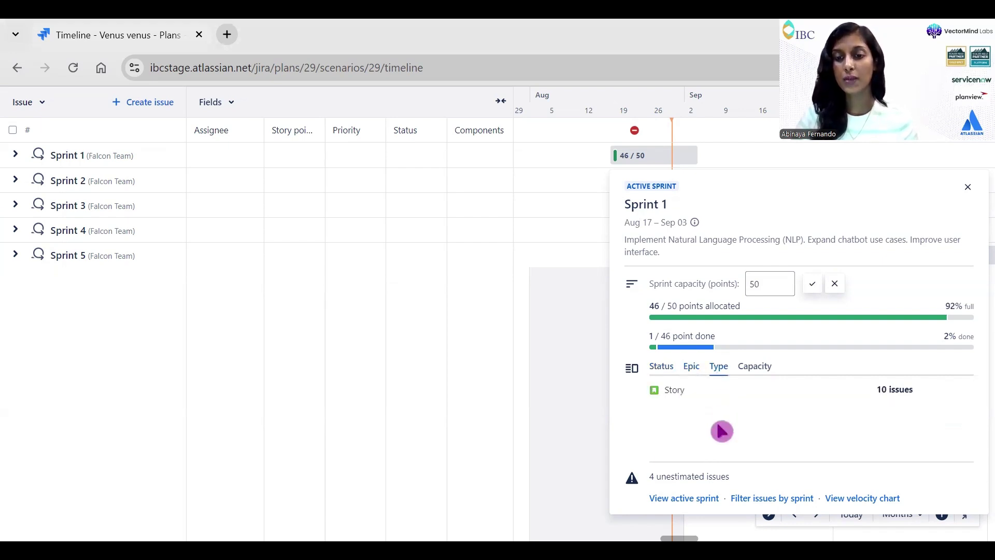
left_click(755, 368)
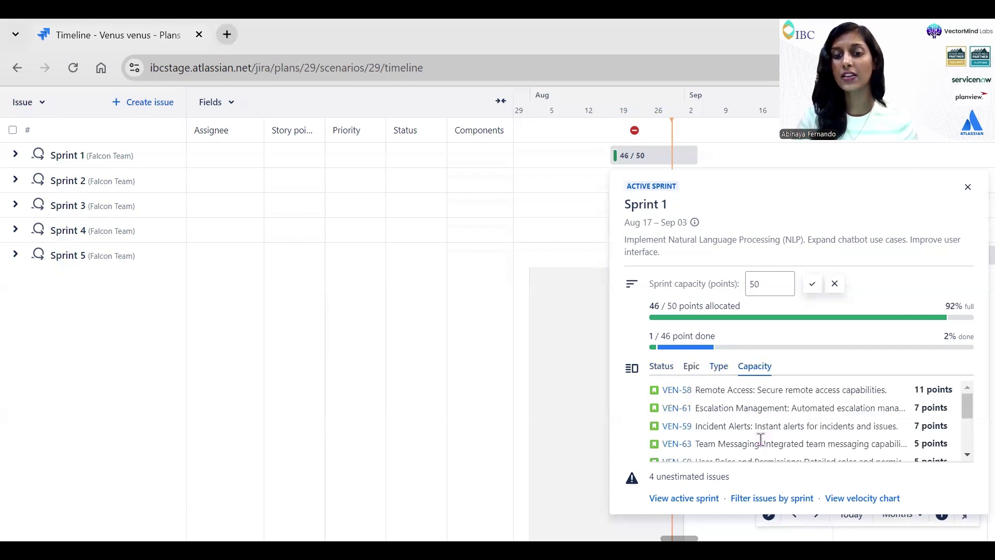
scroll(711, 401, "down", 5)
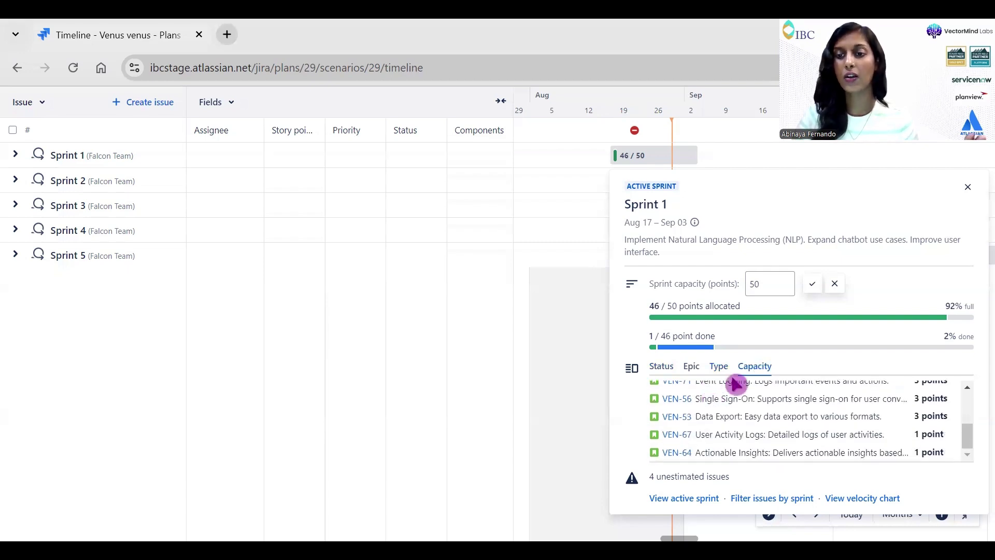
left_click(812, 283)
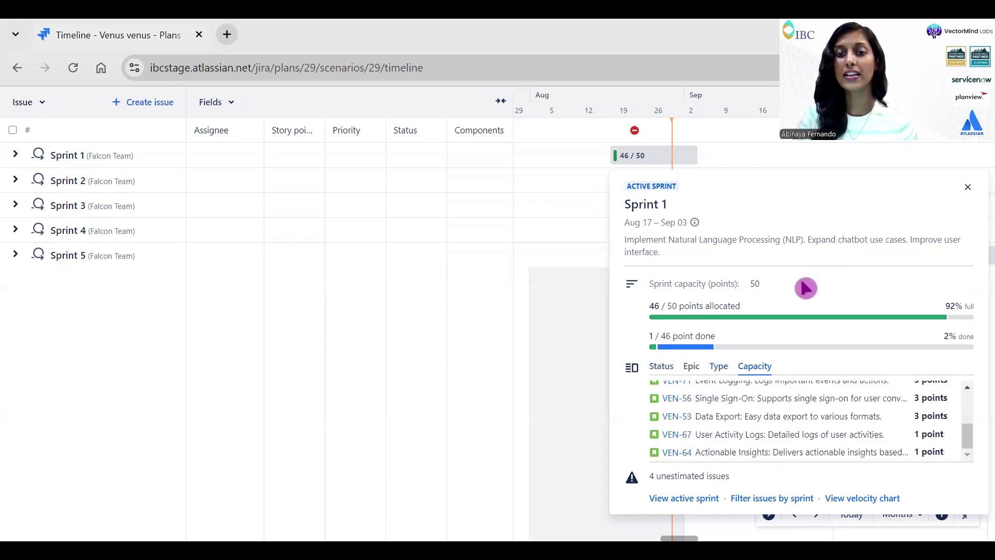
Step: Expand Sprint 1, change VEN-53's story points from 3 to 7, and reassign it
left_click(15, 155)
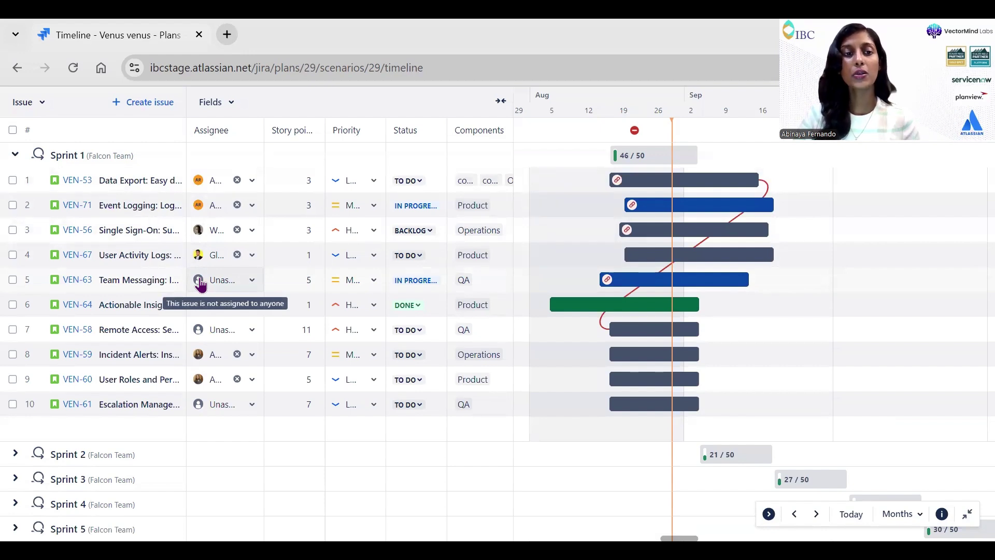
left_click(306, 181)
left_click(222, 195)
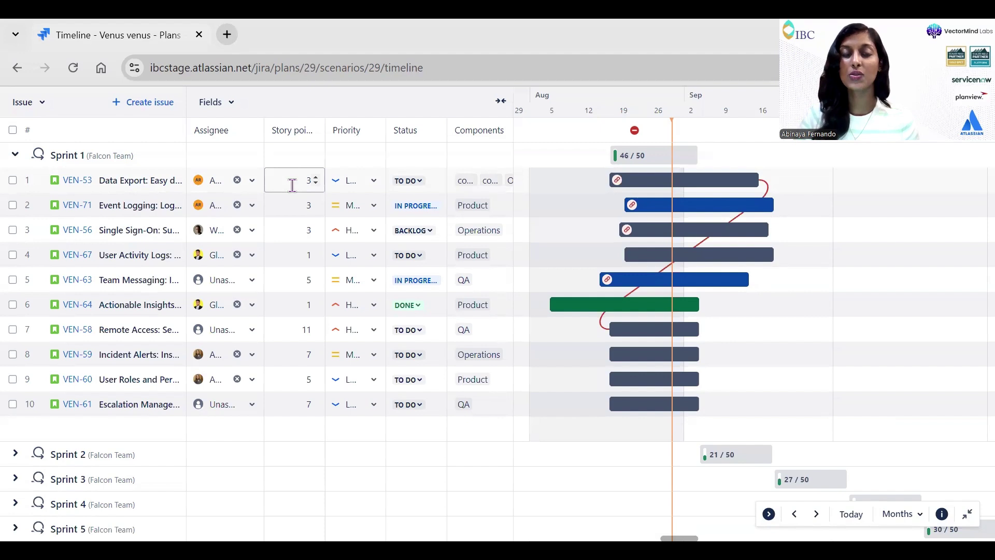
left_click(311, 184)
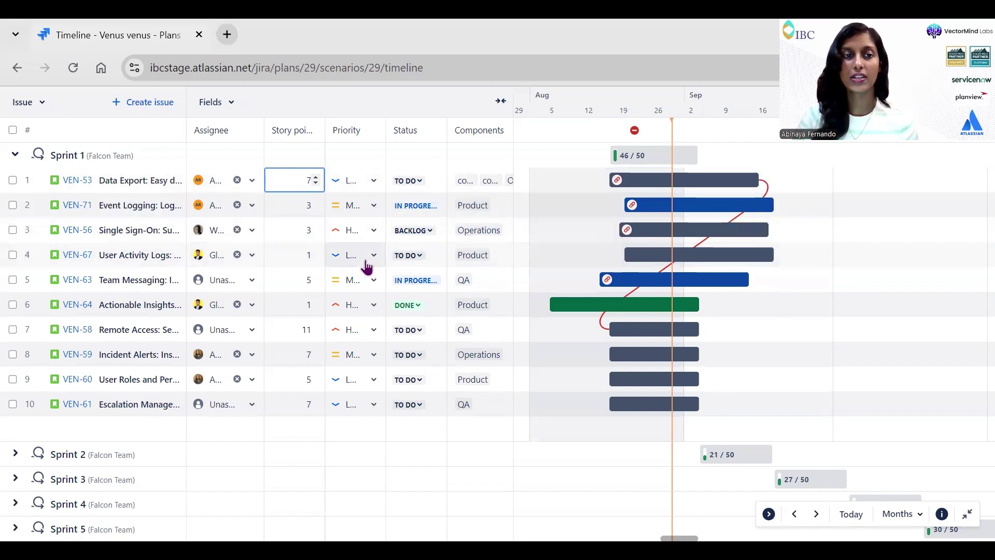
left_click(228, 190)
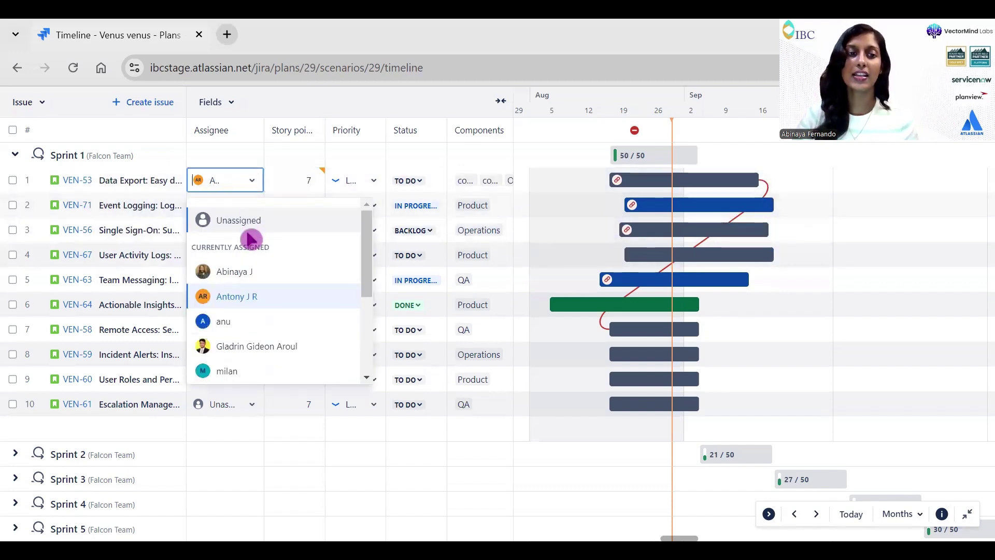
left_click(254, 271)
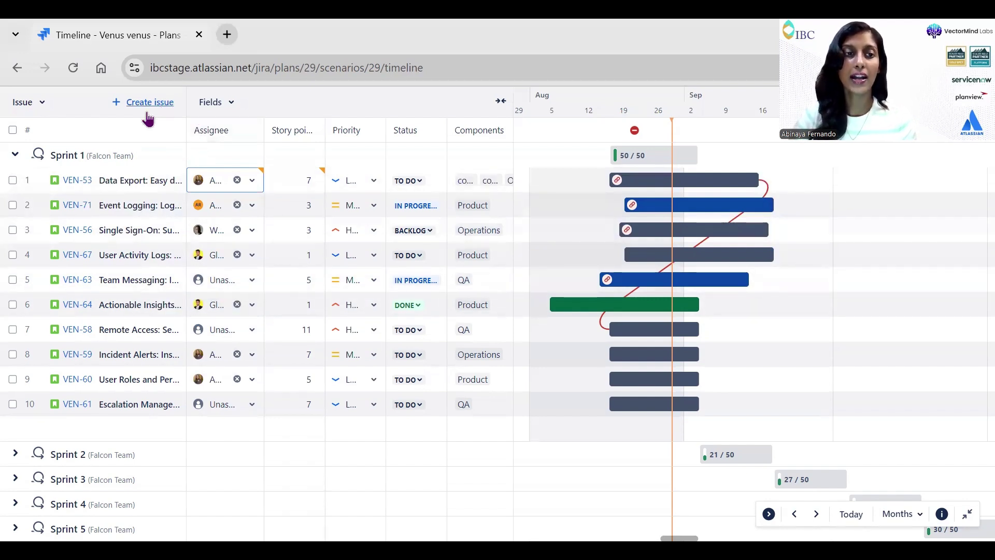
Step: Start a new story in Sprint 1 without a summary, then collapse Sprint 1's issue list
left_click(148, 104)
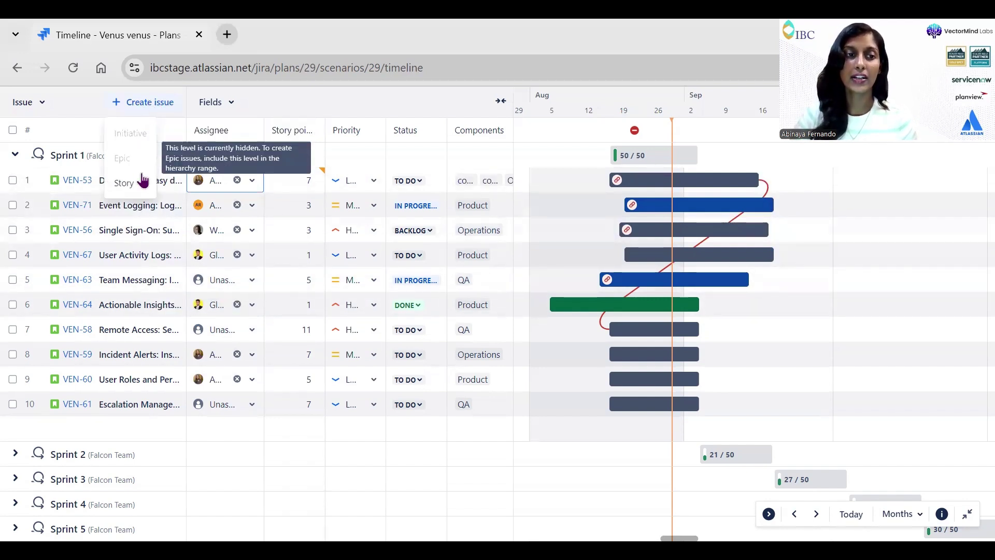
left_click(135, 188)
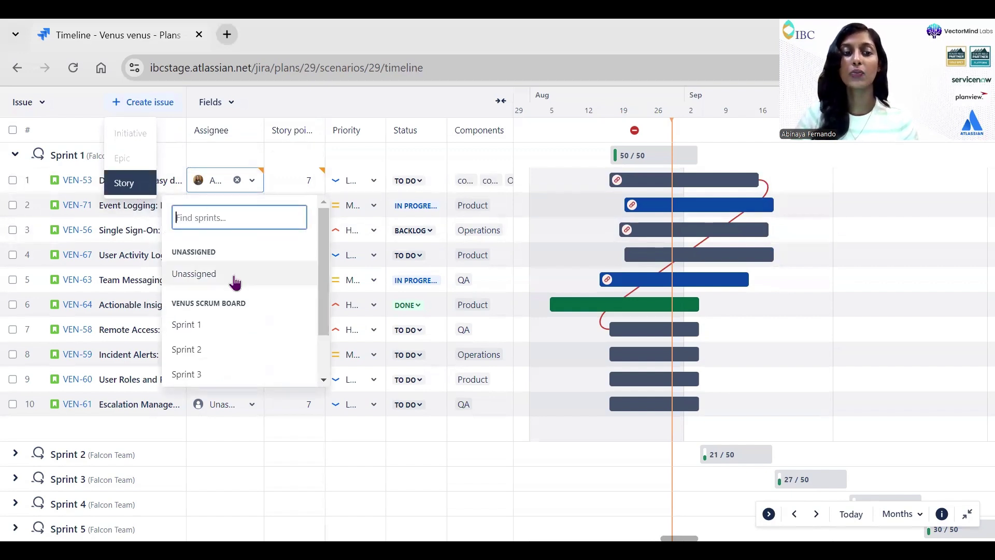
left_click(212, 331)
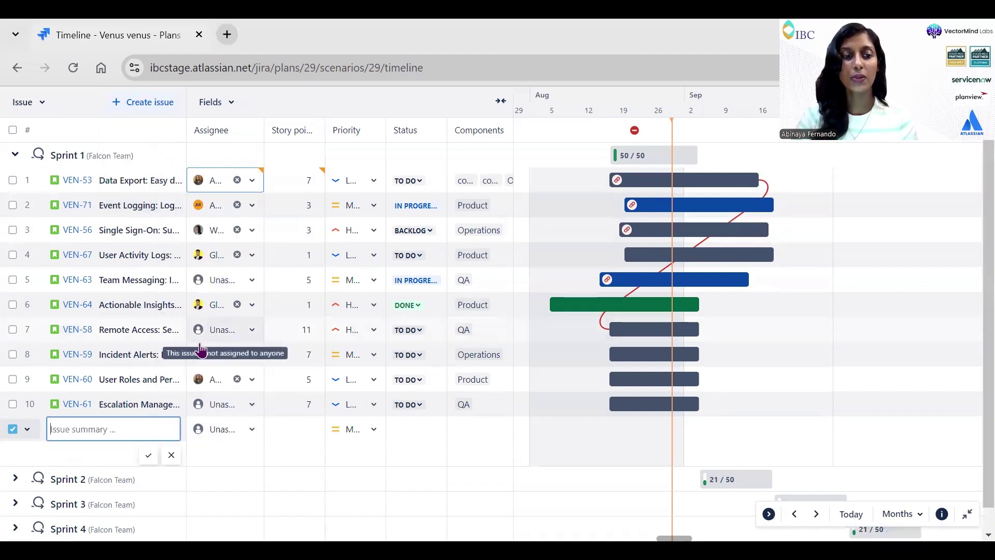
left_click(15, 430)
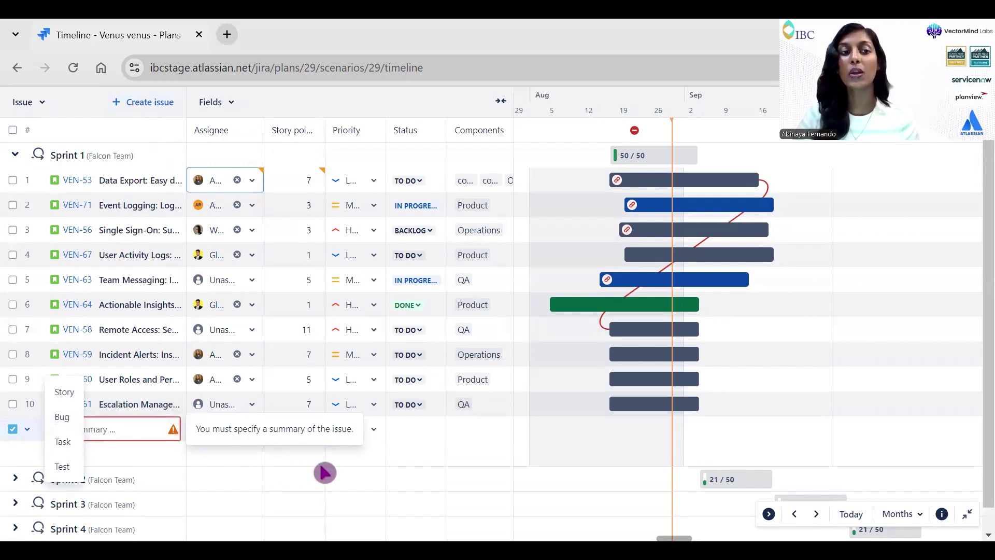
left_click(13, 155)
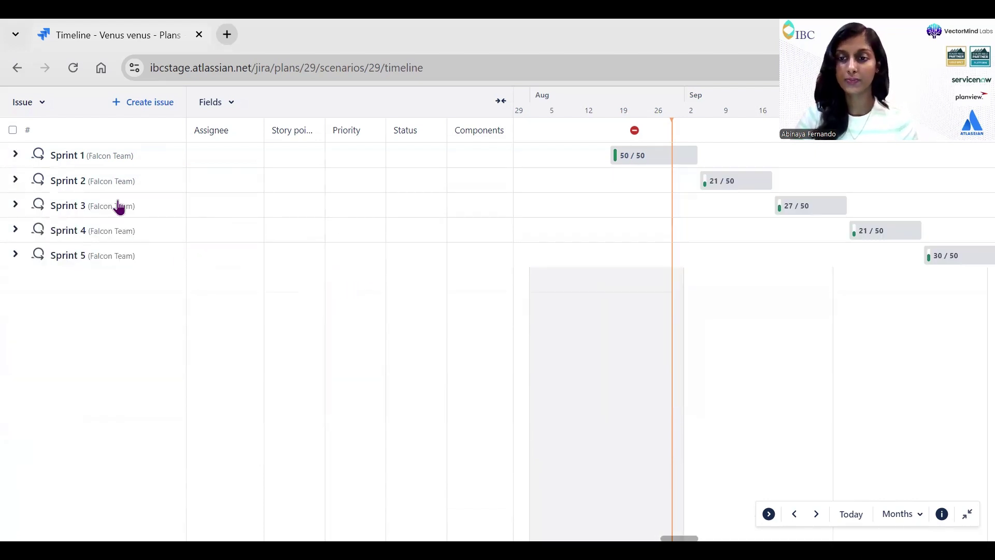
Step: After checking Sprint 2's capacity, exit full screen and save changes to the Sprint capacity view
left_click(740, 187)
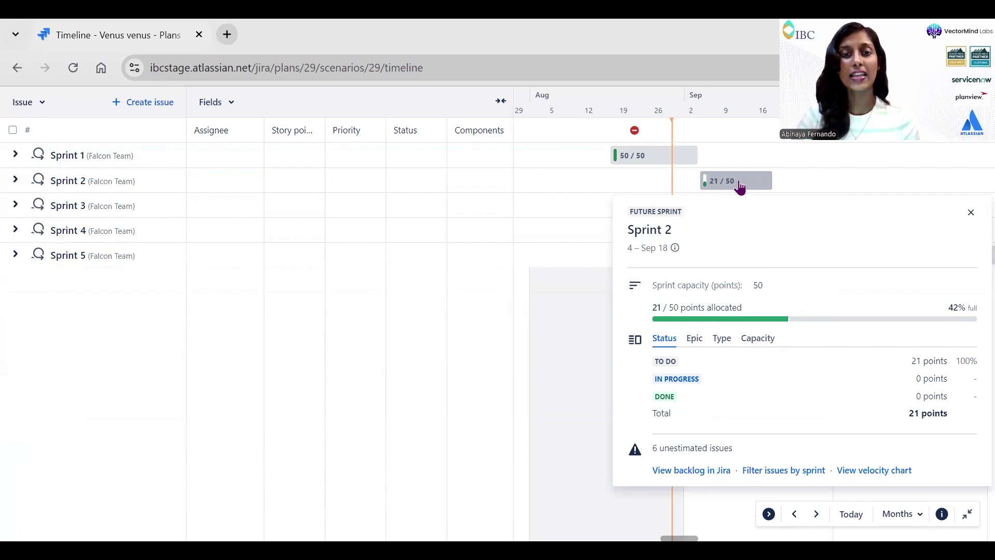
left_click(967, 515)
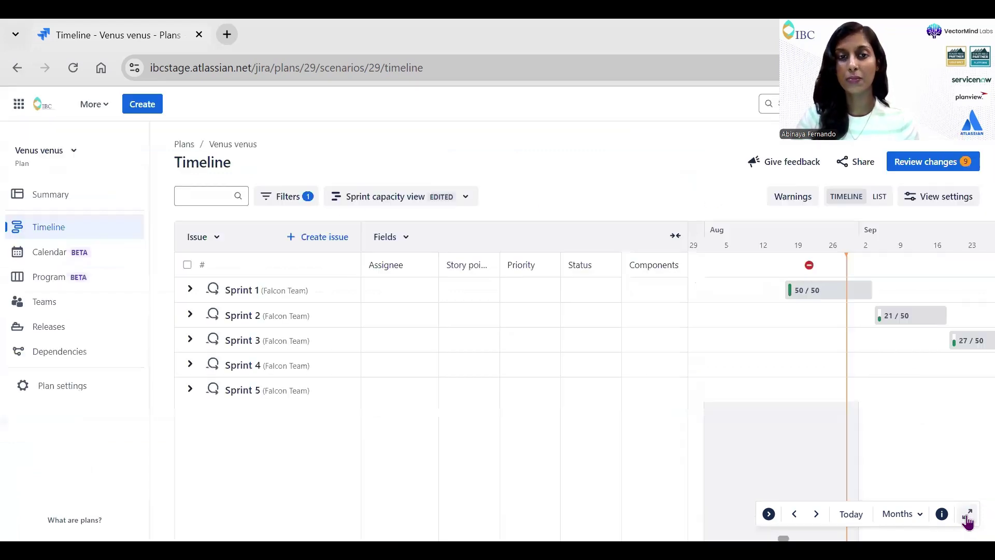
left_click(378, 198)
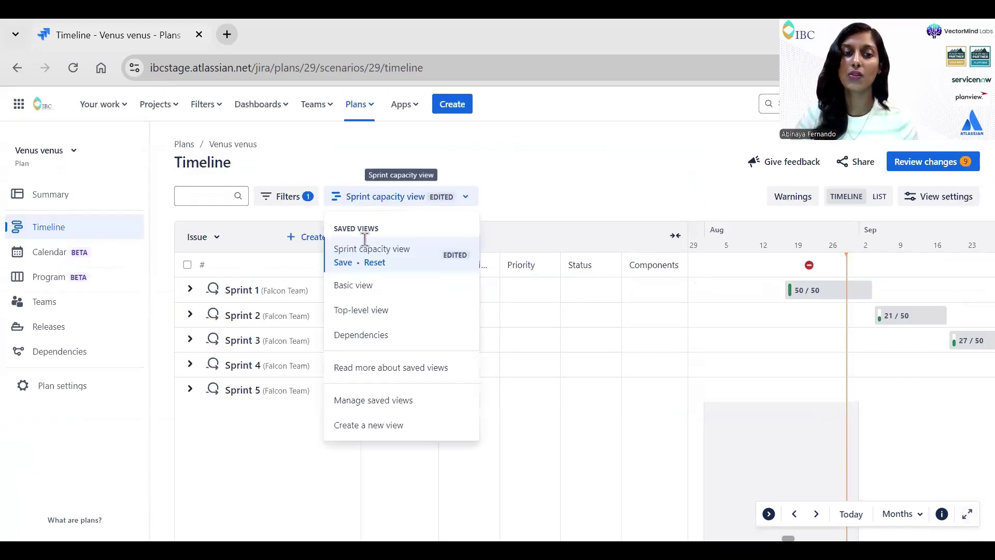
left_click(344, 263)
left_click(654, 216)
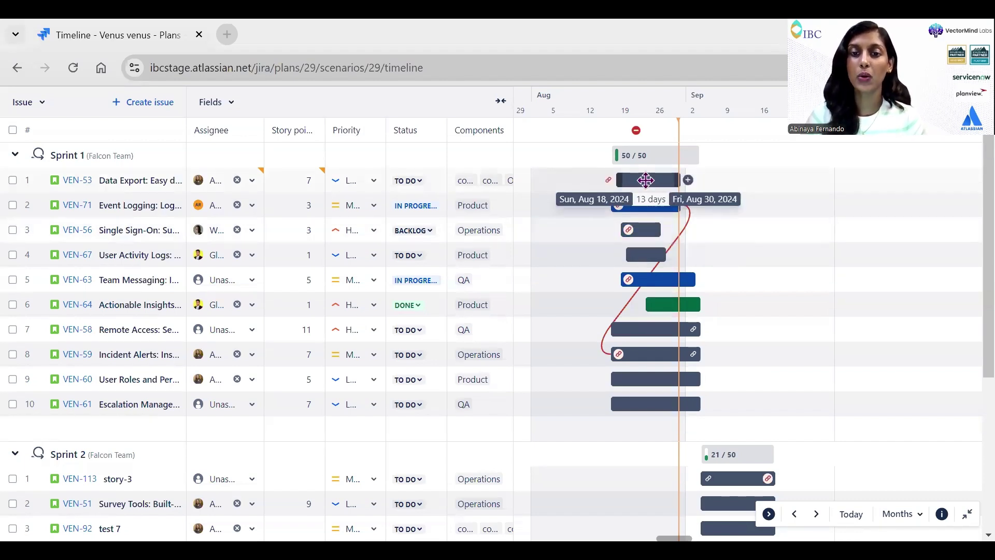
Step: Make VEN-53 block VEN-58 Remote Access, then check Sprint 1 shows 50 of 50 points
left_click_drag(646, 180, 705, 188)
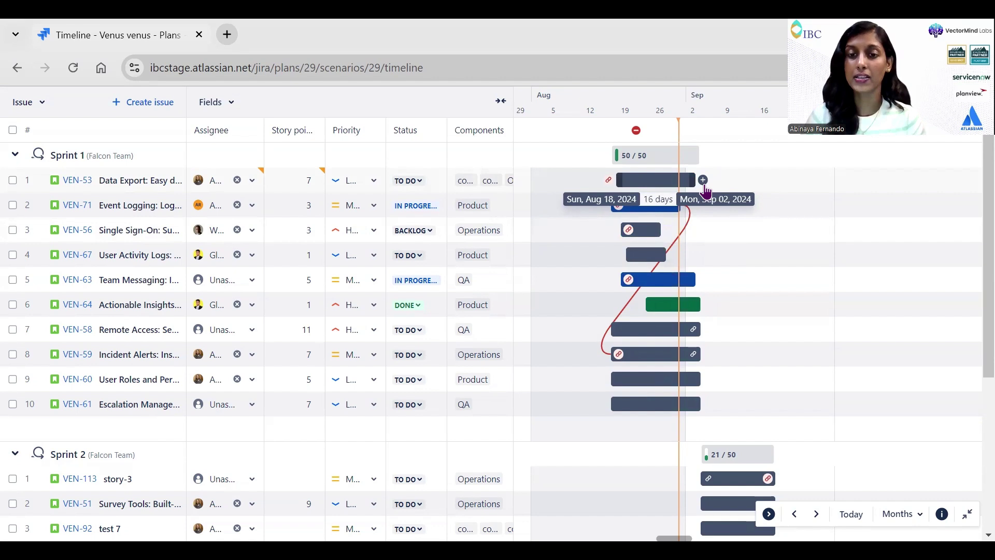
left_click(704, 181)
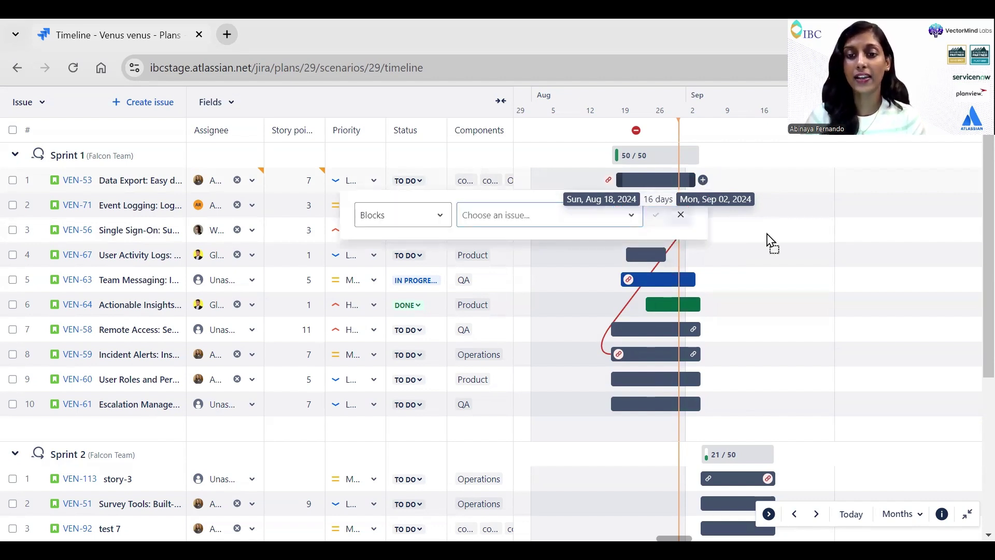
left_click(683, 334)
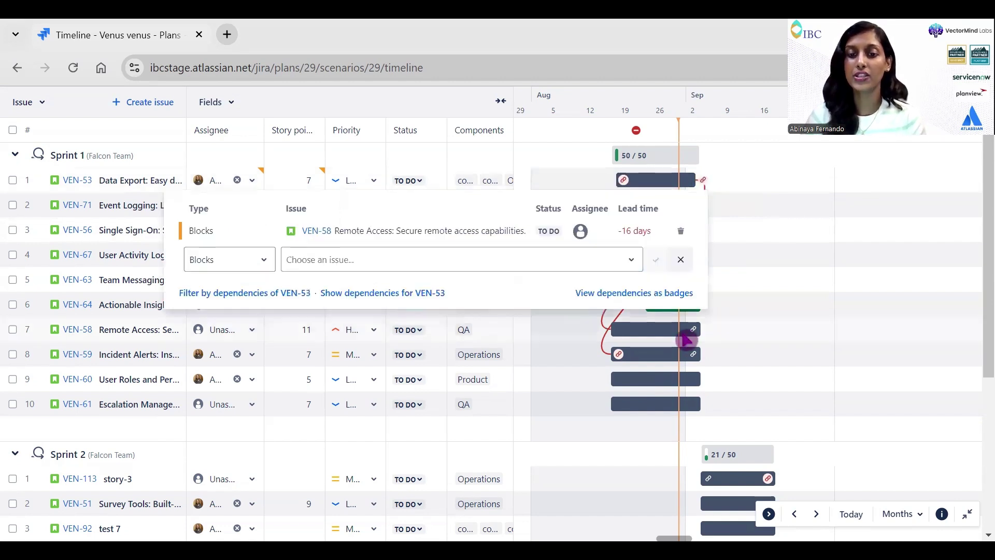
left_click(680, 260)
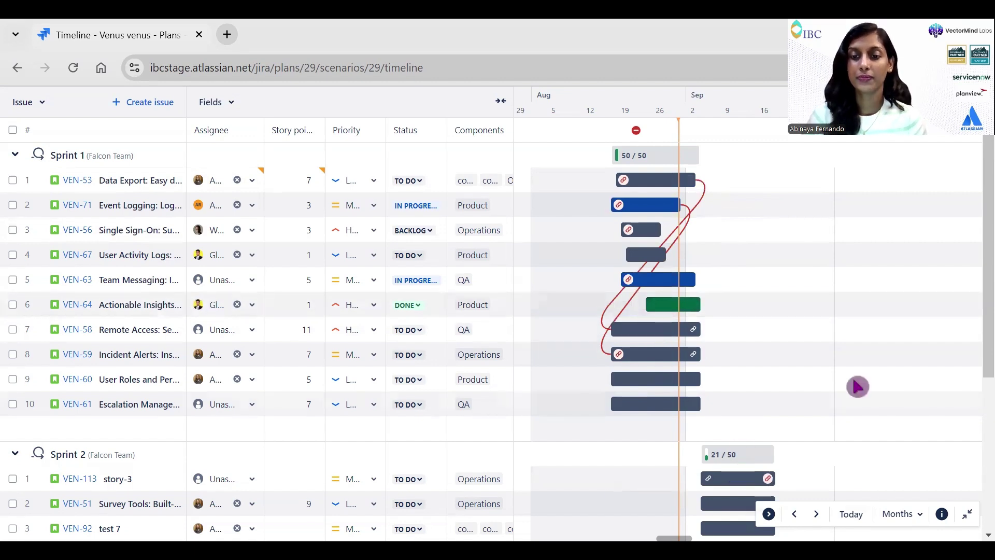
left_click(643, 165)
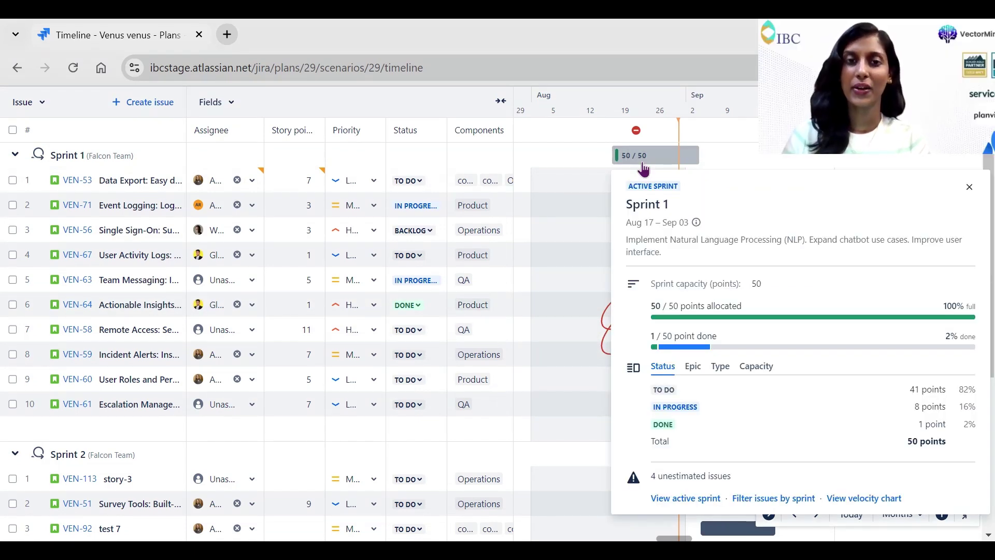